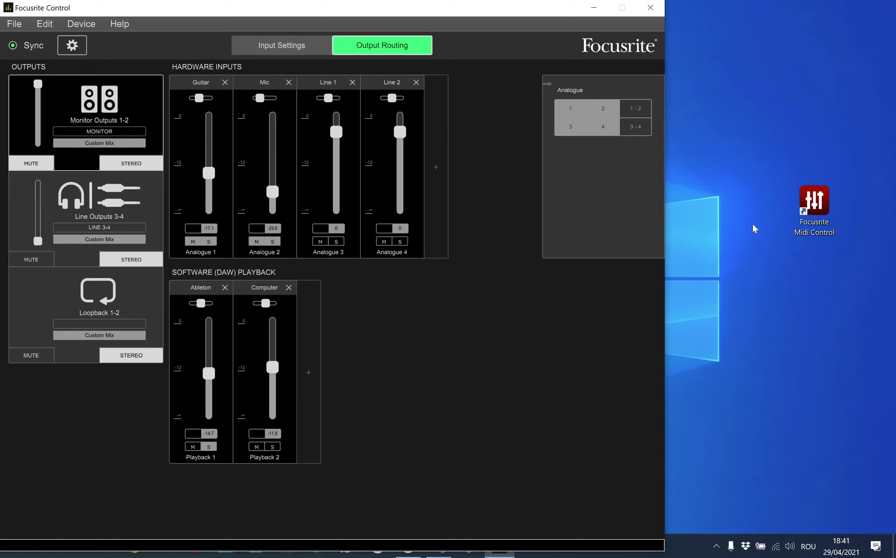
Launch Focusrite Midi Control and move the Device Approval Required warning aside.
{"action": "left_click", "coordinate": [806, 208]}
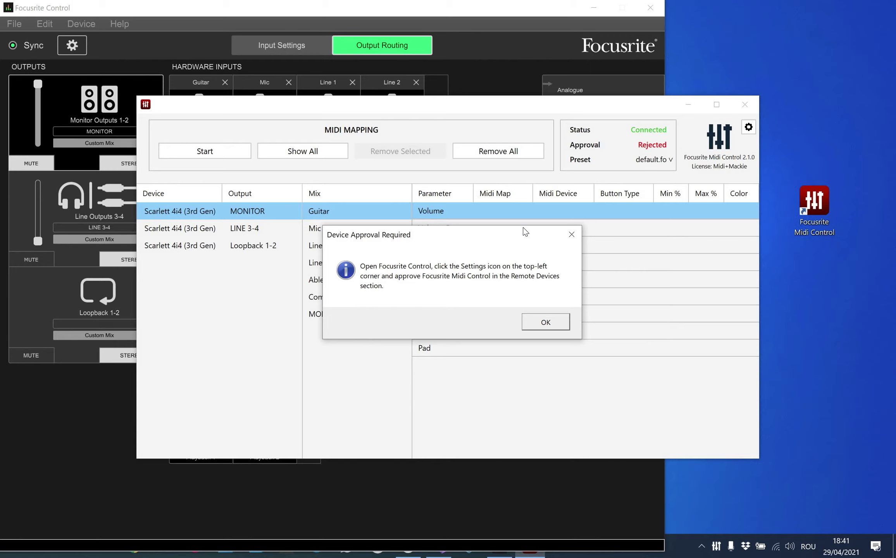
{"action": "left_click_drag", "start_coordinate": [479, 231], "coordinate": [530, 210]}
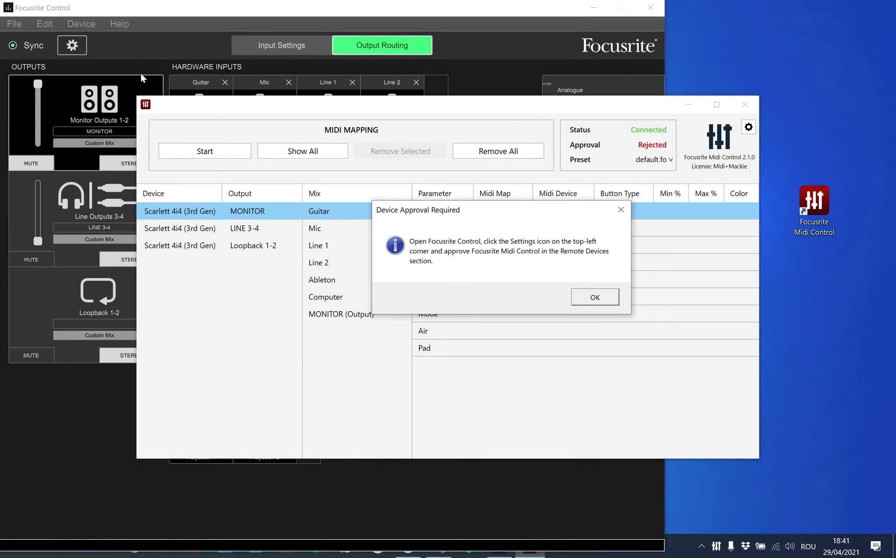
Approve Focusrite Midi Control under Remote Devices and confirm Midi Control shows Approved.
{"action": "left_click", "coordinate": [78, 46]}
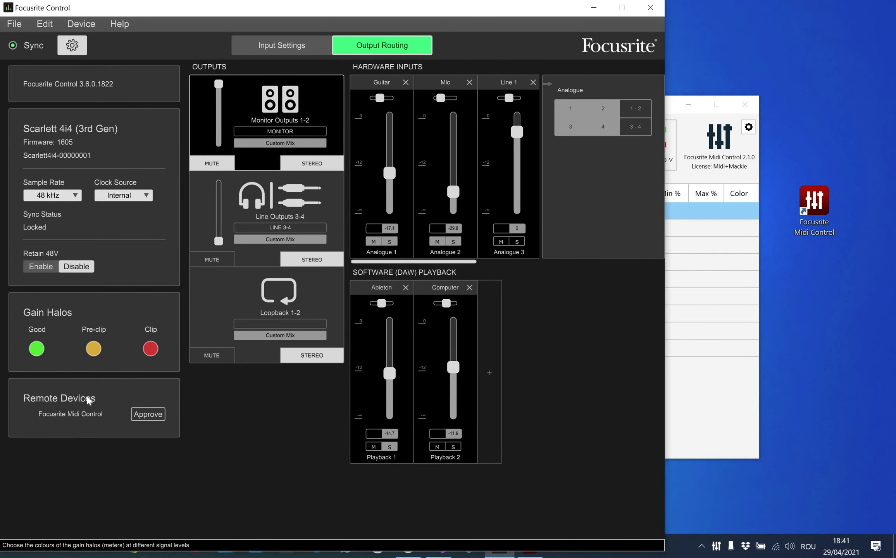
{"action": "left_click", "coordinate": [87, 410]}
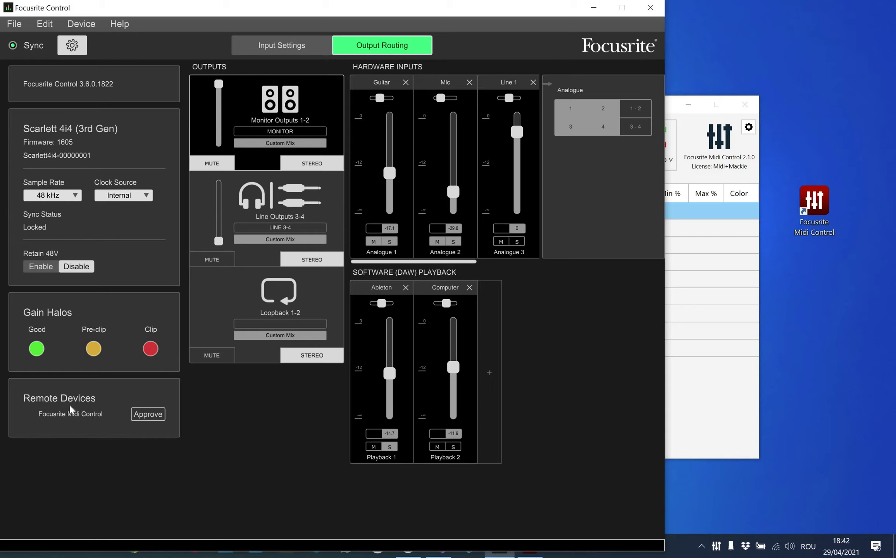
{"action": "mouse_move", "coordinate": [70, 414]}
{"action": "left_click", "coordinate": [147, 414]}
{"action": "left_click", "coordinate": [748, 127]}
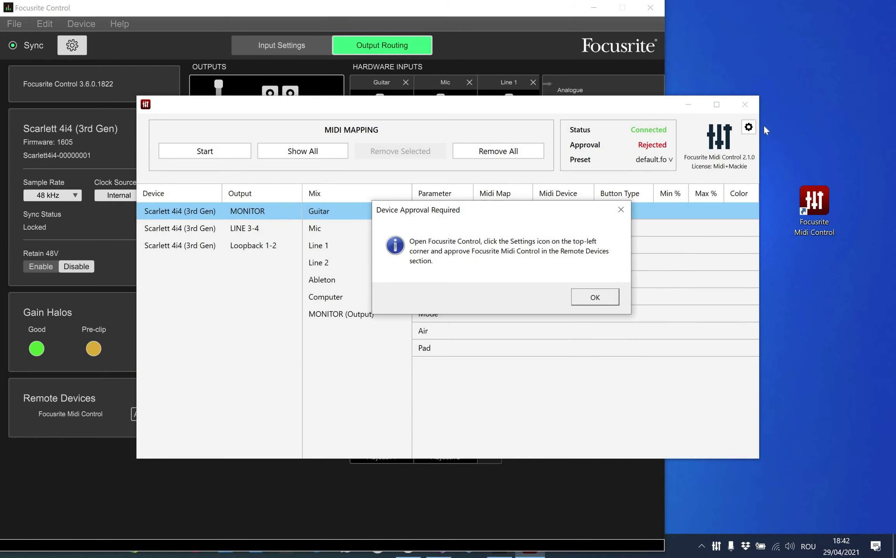
{"action": "left_click", "coordinate": [602, 291]}
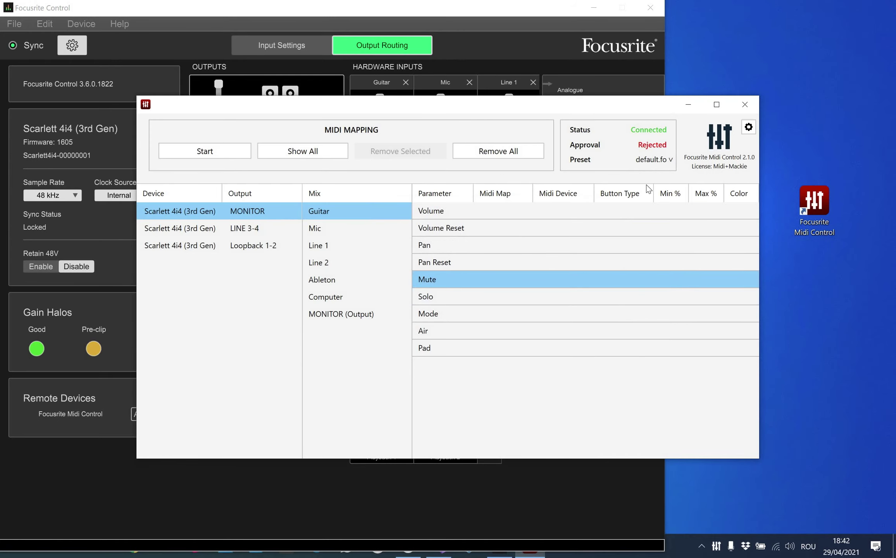
{"action": "left_click_drag", "start_coordinate": [631, 105], "coordinate": [730, 109]}
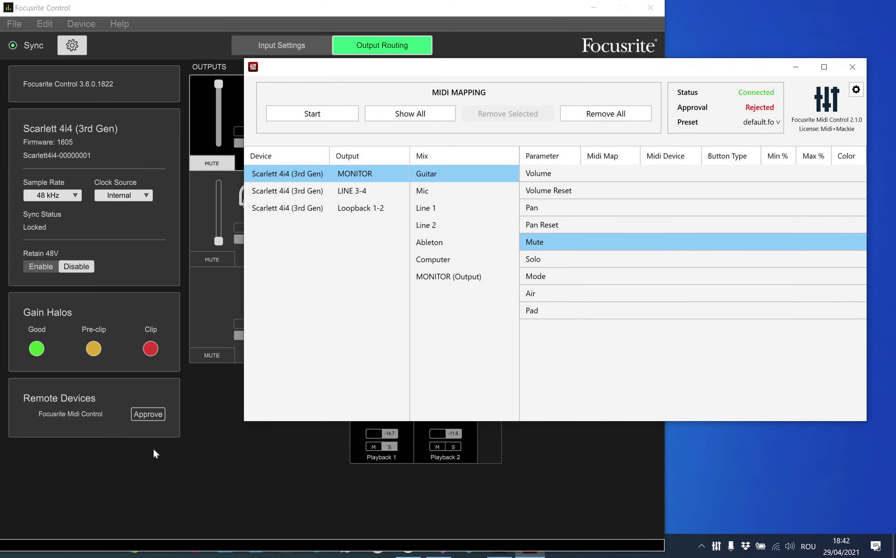
{"action": "left_click", "coordinate": [149, 414]}
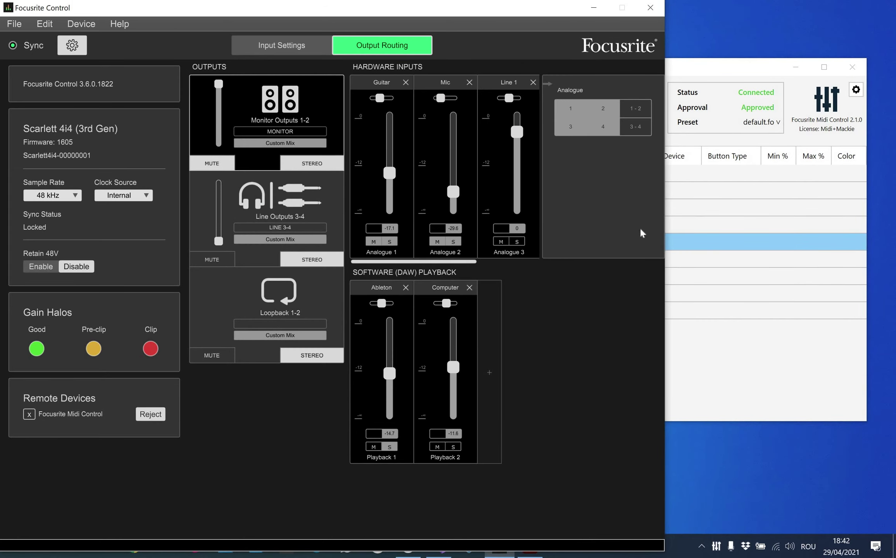
{"action": "left_click", "coordinate": [744, 98]}
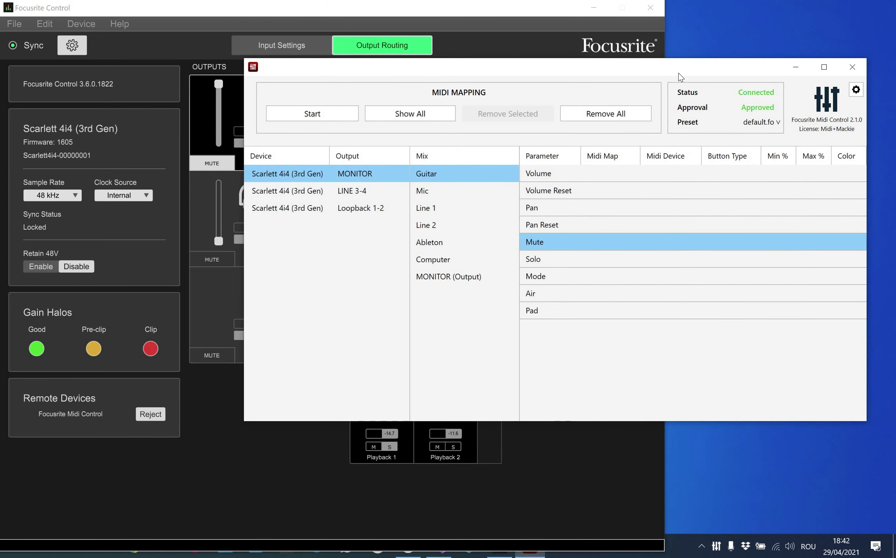
{"action": "left_click_drag", "start_coordinate": [699, 58], "coordinate": [717, 39]}
{"action": "left_click", "coordinate": [227, 138]}
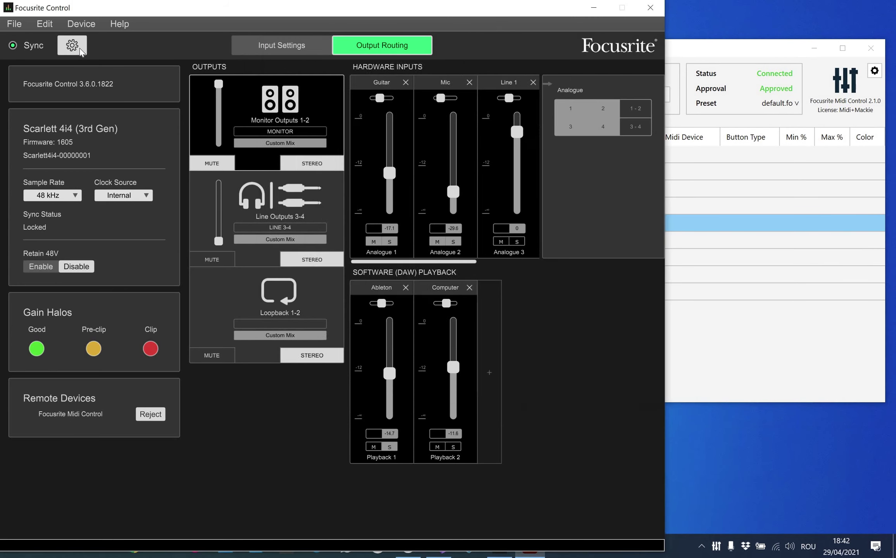
Start learning and map the Guitar Volume, Mute and Solo parameters to Launch Control.
{"action": "left_click_drag", "start_coordinate": [717, 47], "coordinate": [602, 48]}
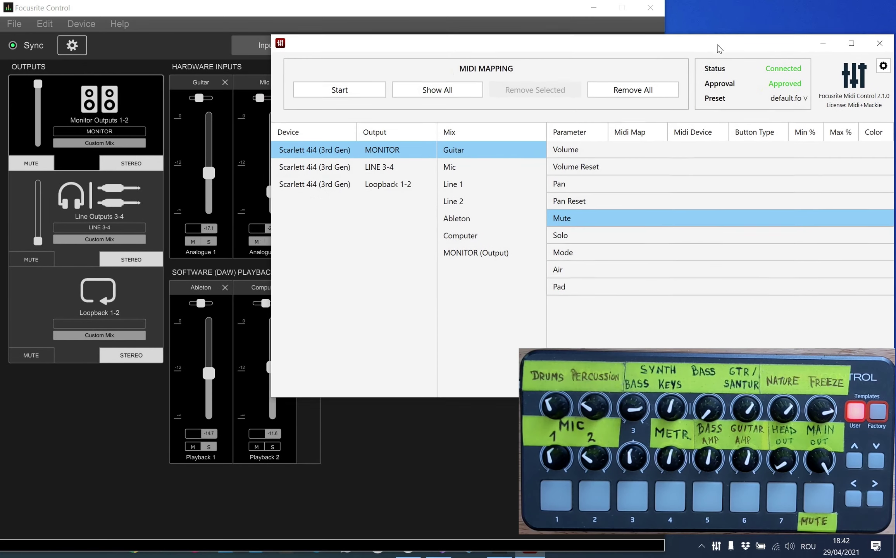
{"action": "left_click", "coordinate": [339, 95]}
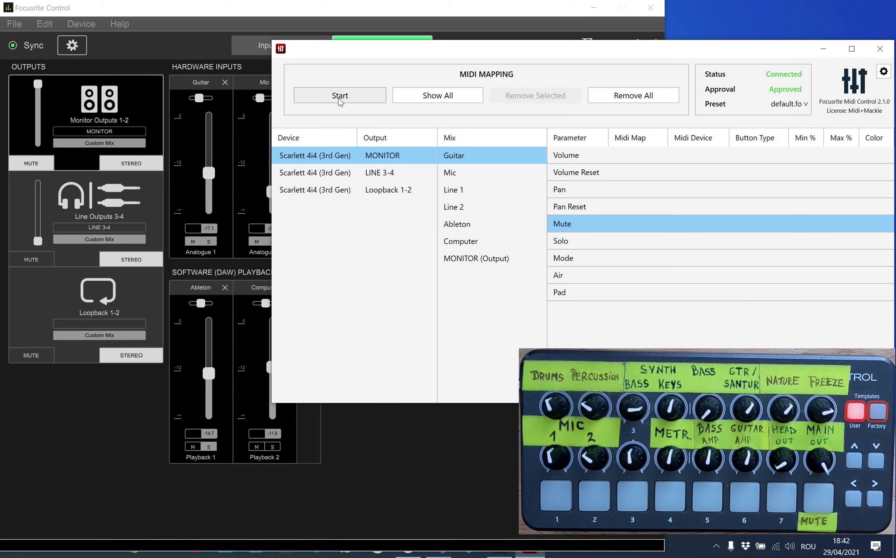
{"action": "left_click", "coordinate": [339, 96]}
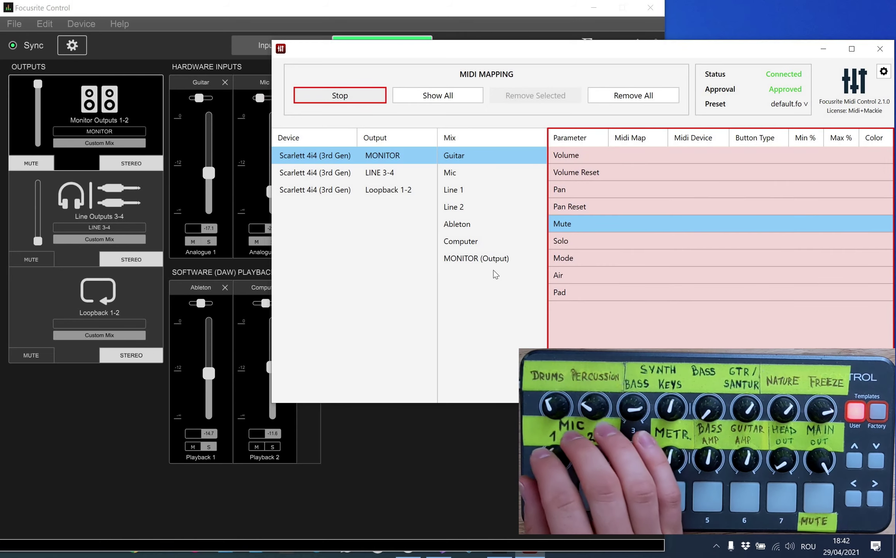
{"action": "left_click", "coordinate": [643, 150]}
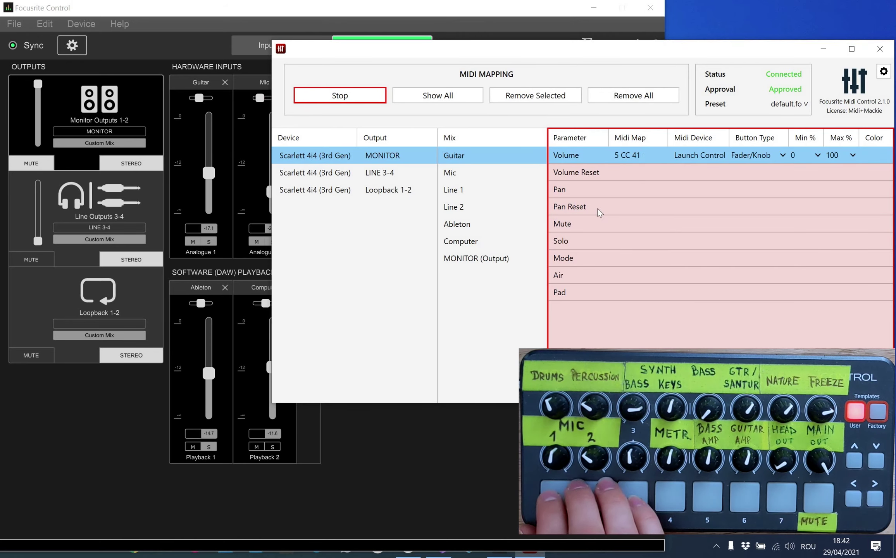
{"action": "left_click", "coordinate": [599, 223]}
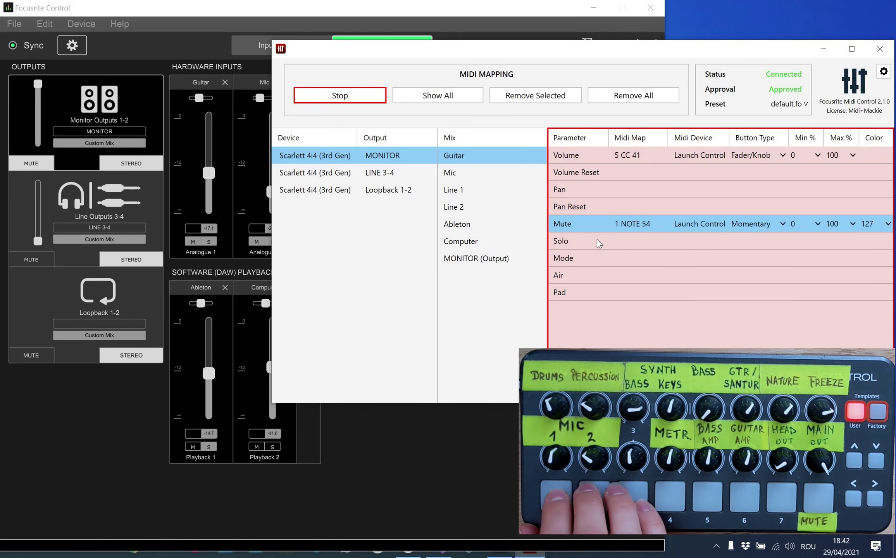
{"action": "left_click", "coordinate": [597, 240]}
Map Guitar Mode, Air, Pan, Volume Reset and Pan Reset, then stop learning.
{"action": "left_click", "coordinate": [596, 257]}
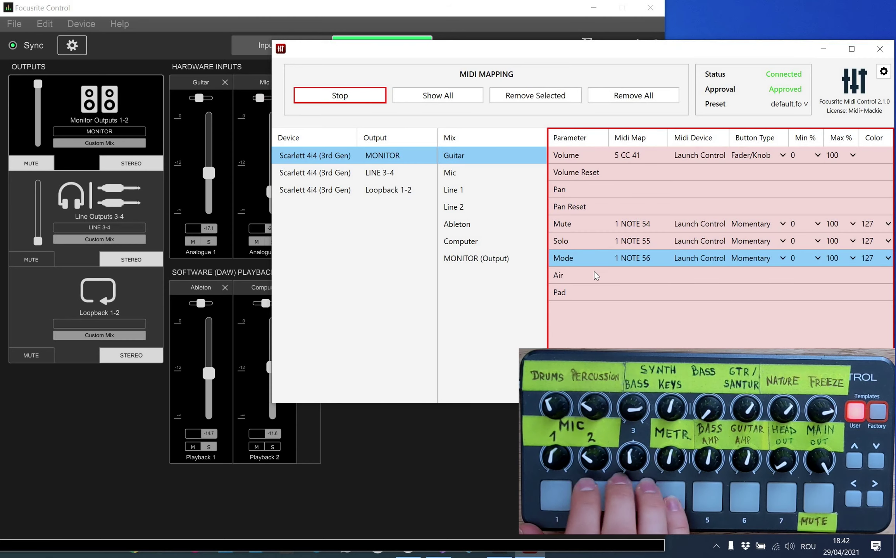
{"action": "left_click", "coordinate": [595, 273]}
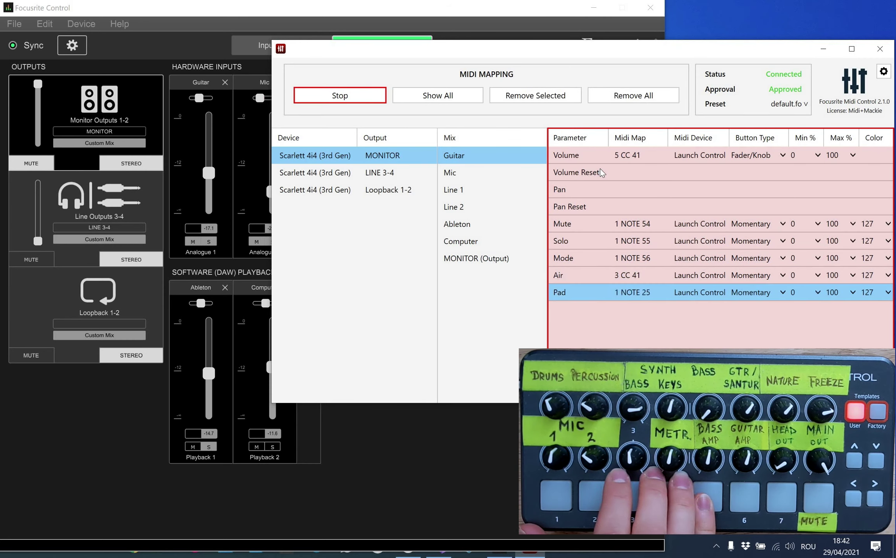
{"action": "left_click", "coordinate": [600, 186]}
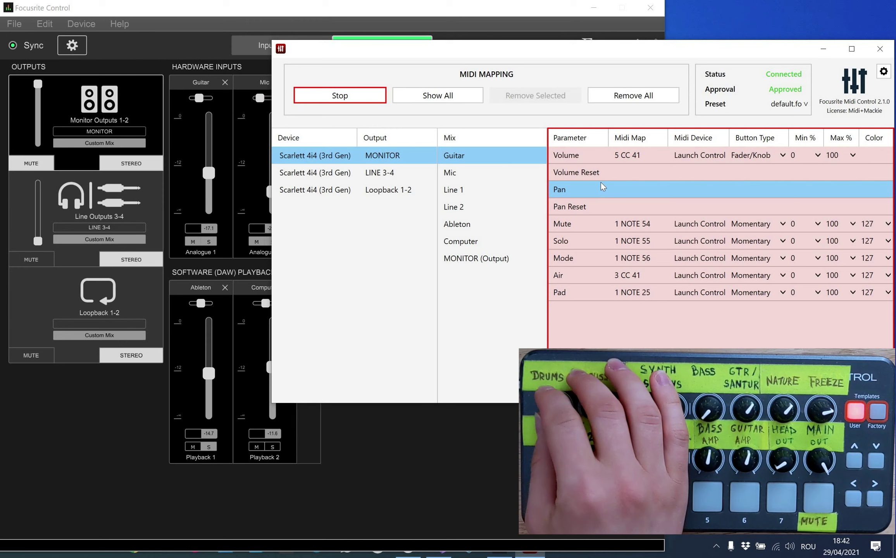
{"action": "left_click", "coordinate": [602, 176]}
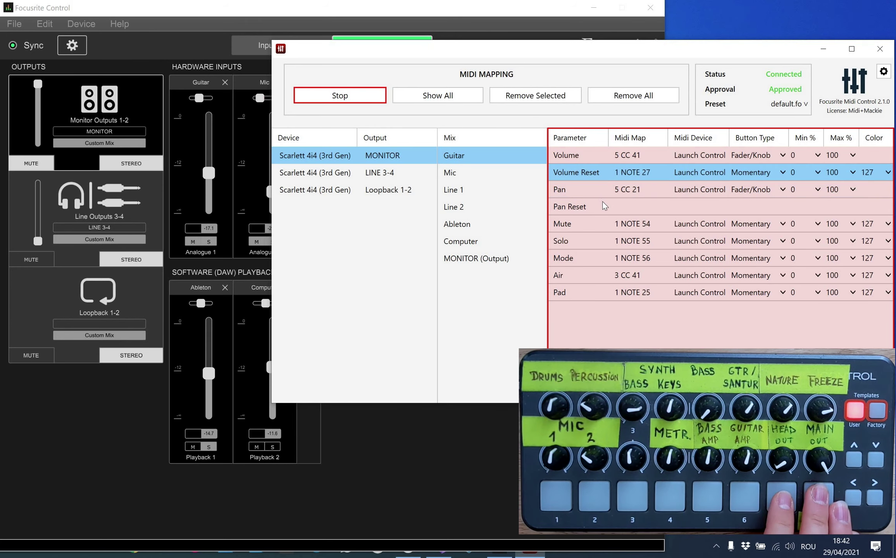
{"action": "left_click", "coordinate": [570, 207]}
{"action": "left_click", "coordinate": [356, 99]}
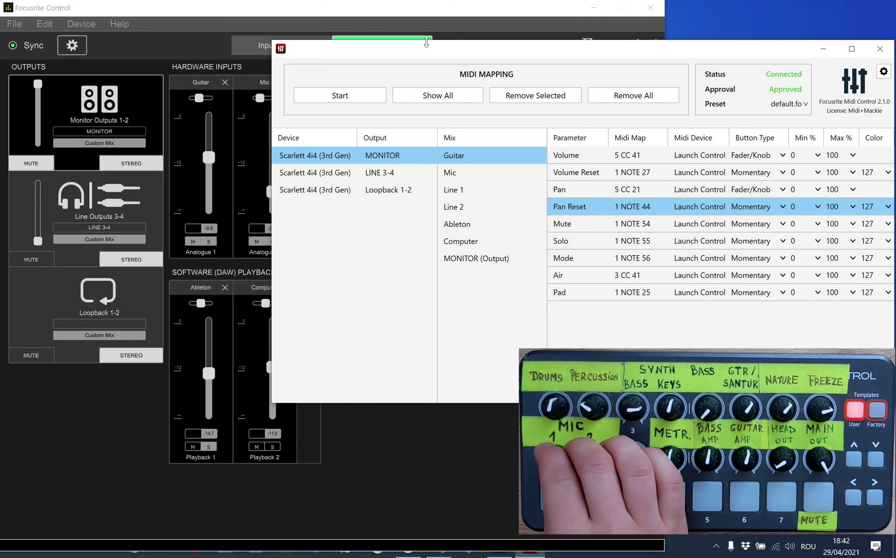
Test the mappings in Focusrite Control: Guitar fader at 0, Air on for Analogue 1.
{"action": "left_click", "coordinate": [433, 23]}
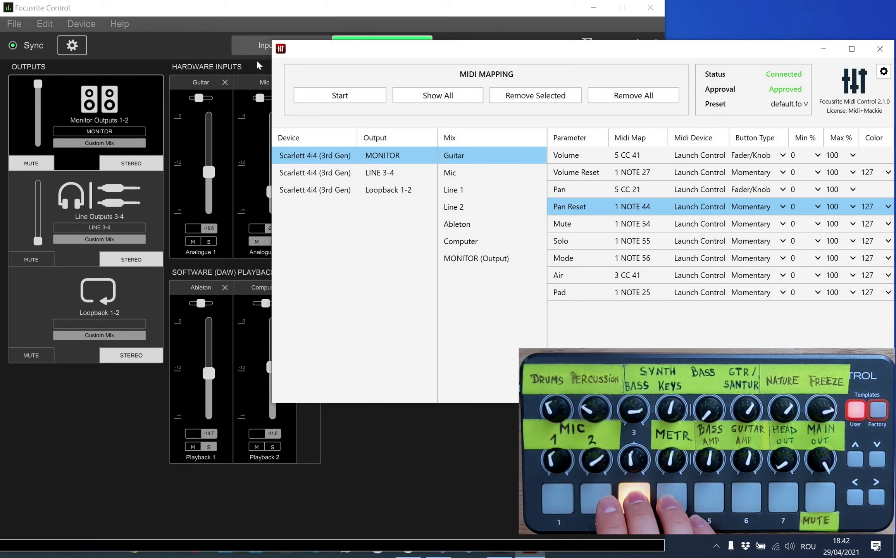
{"action": "left_click", "coordinate": [255, 55]}
{"action": "left_click", "coordinate": [273, 37]}
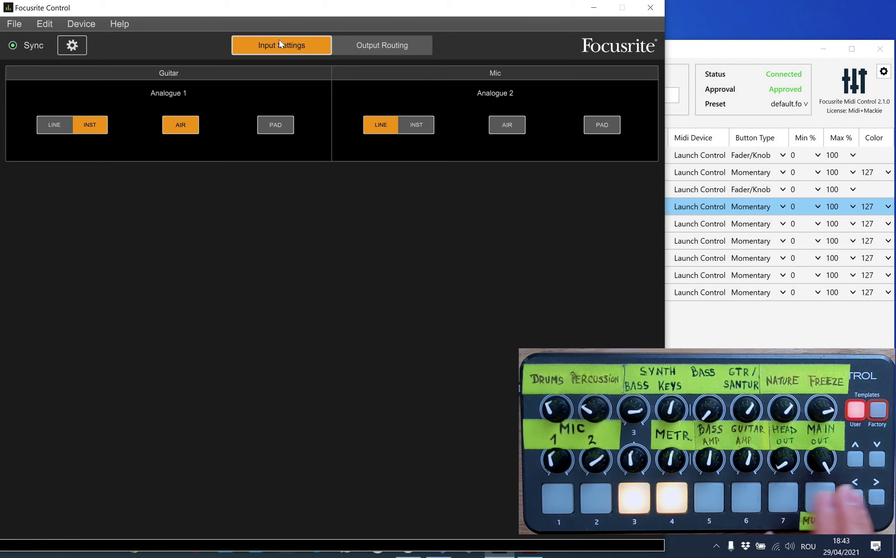
{"action": "left_click", "coordinate": [377, 47]}
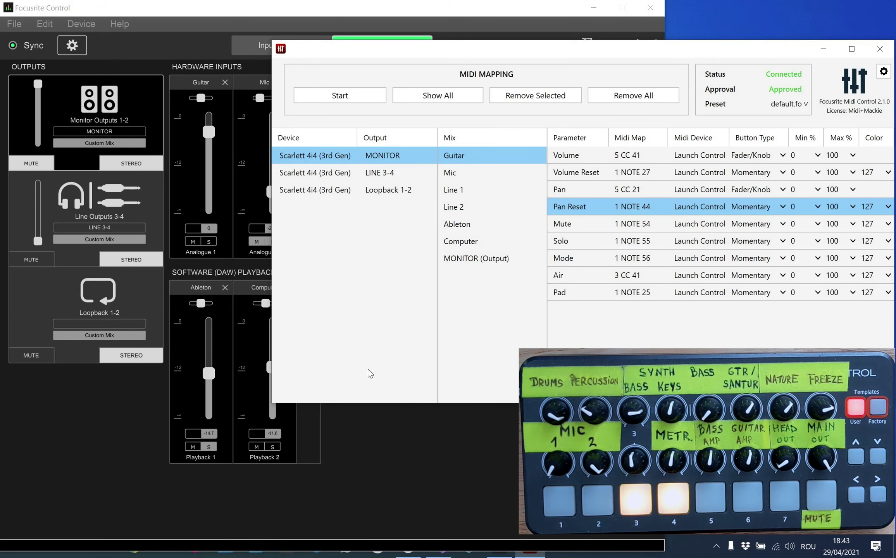
{"action": "key", "text": "alt+Tab"}
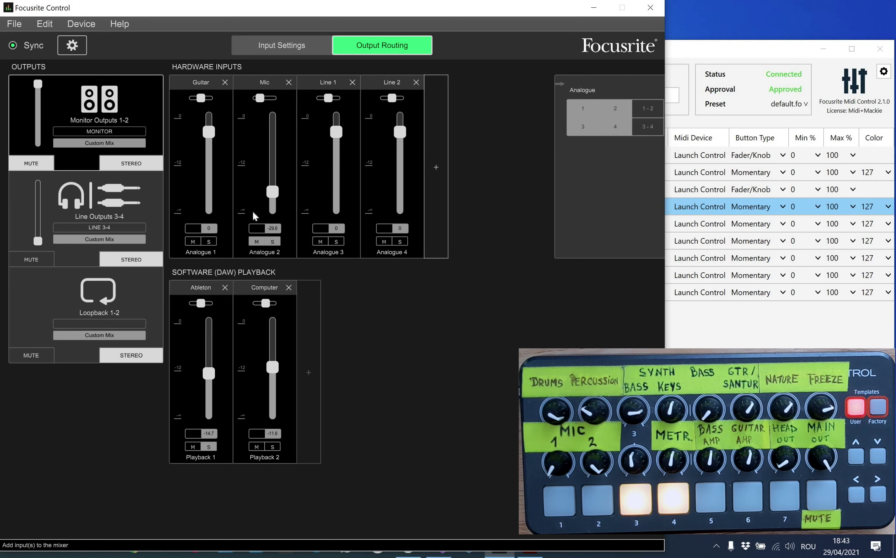
{"action": "key", "text": "alt+Tab"}
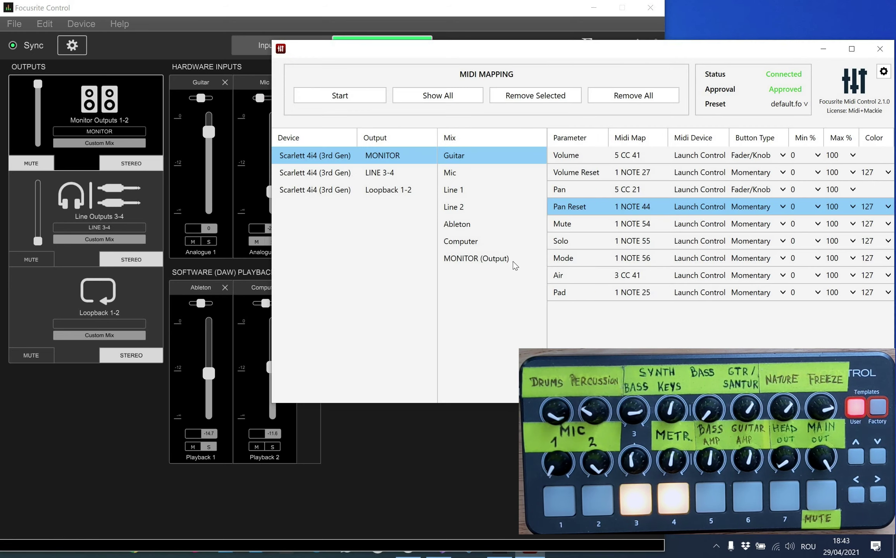
Map the MONITOR output volume to 5 CC 44 by learning a knob.
{"action": "left_click", "coordinate": [510, 259]}
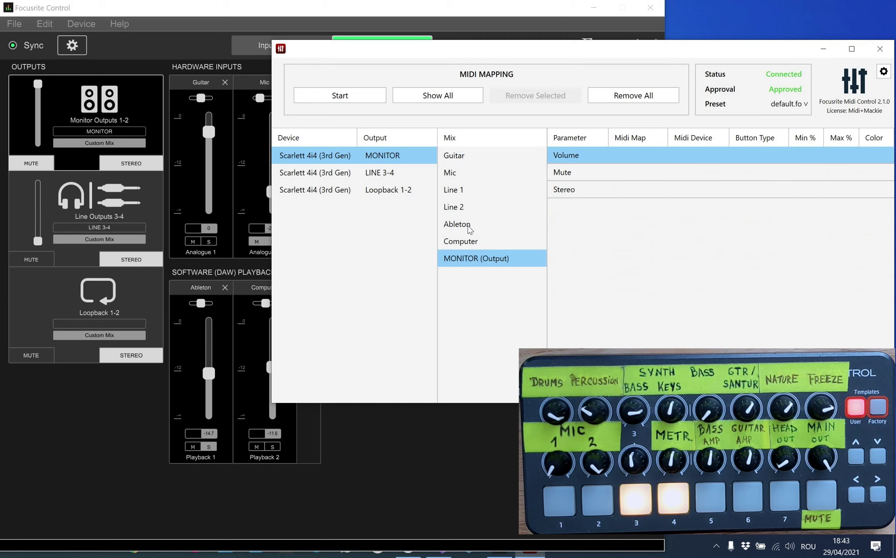
{"action": "left_click", "coordinate": [310, 90]}
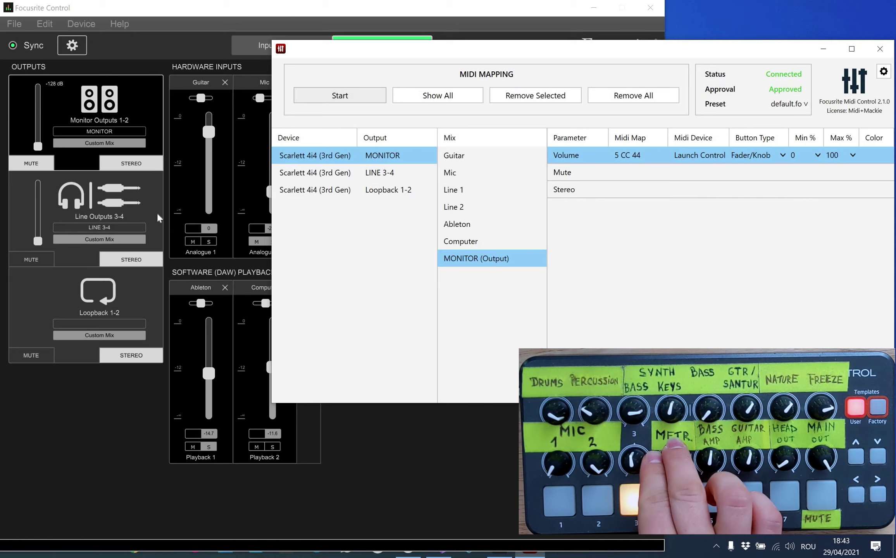
{"action": "left_click", "coordinate": [141, 199]}
{"action": "left_click", "coordinate": [766, 266]}
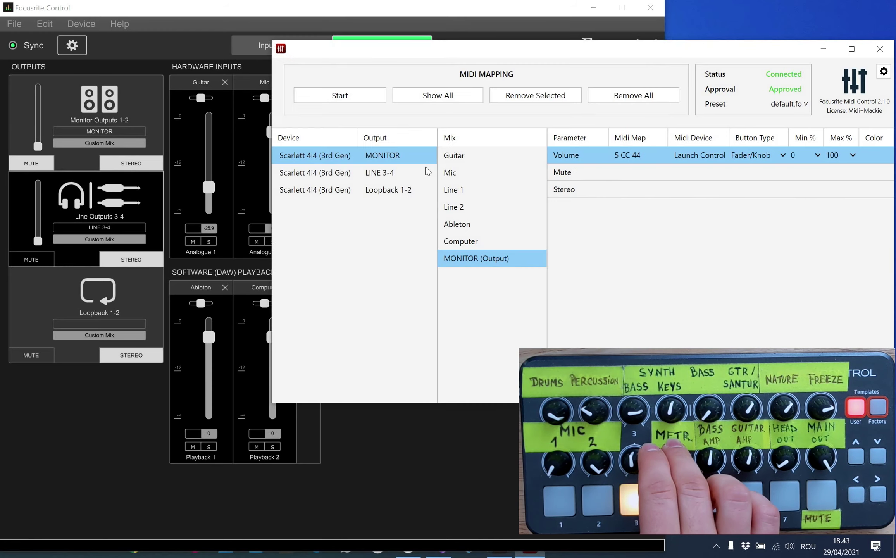
Map Guitar volume on the LINE 3-4 mix to 9 CC 104 and stop learning.
{"action": "left_click", "coordinate": [340, 95]}
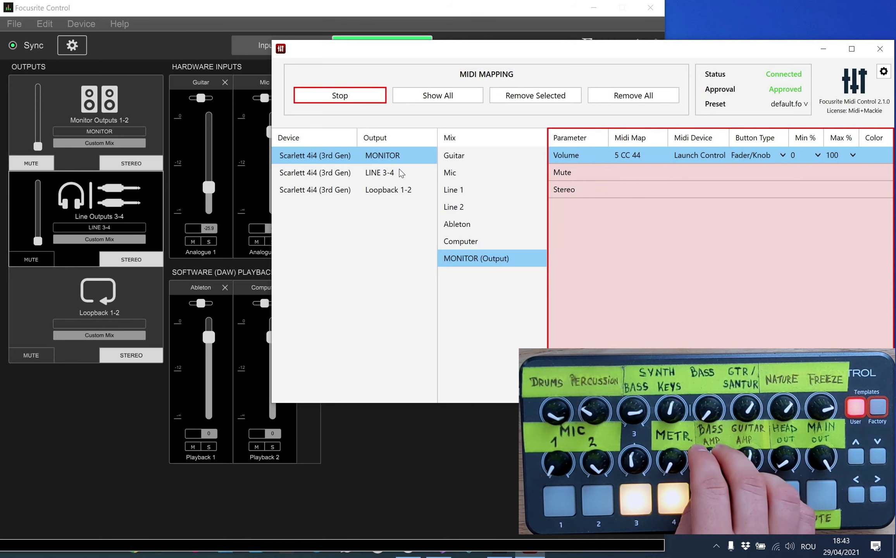
{"action": "left_click", "coordinate": [379, 173]}
{"action": "left_click", "coordinate": [455, 157]}
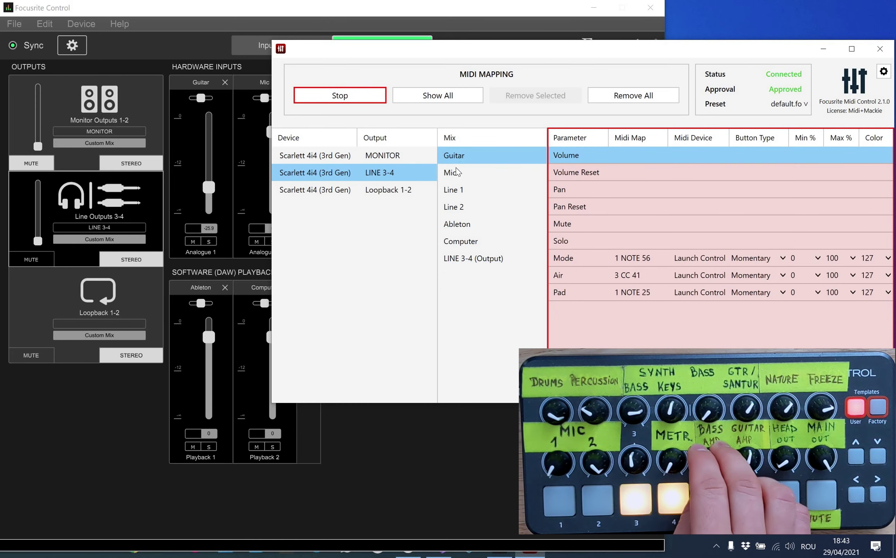
{"action": "left_click", "coordinate": [363, 98]}
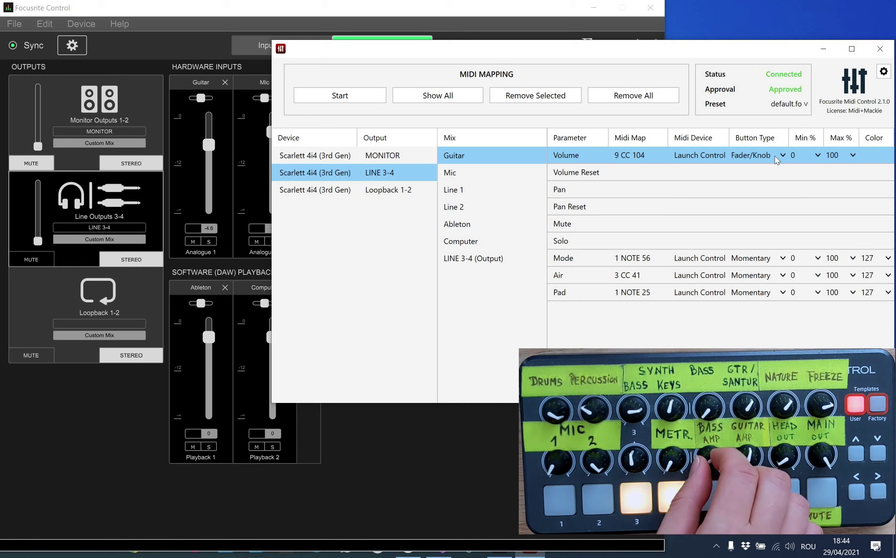
Keep Guitar Volume's Button Type as Fader/Knob and Mode's as Momentary.
{"action": "left_click", "coordinate": [775, 156]}
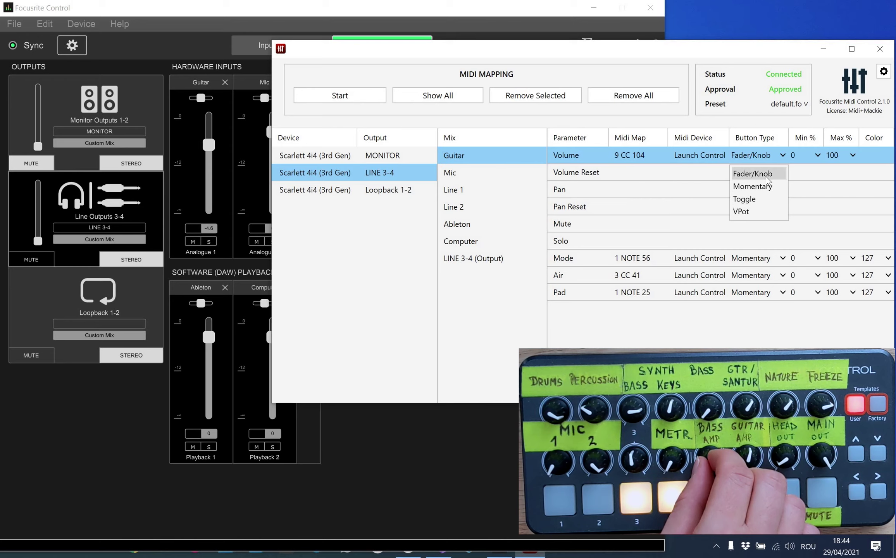
{"action": "left_click", "coordinate": [818, 213]}
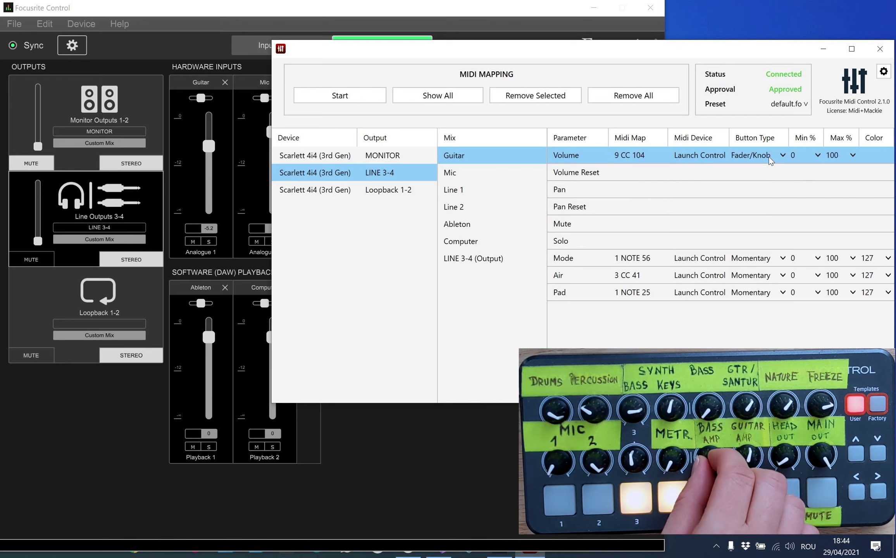
{"action": "left_click", "coordinate": [771, 159]}
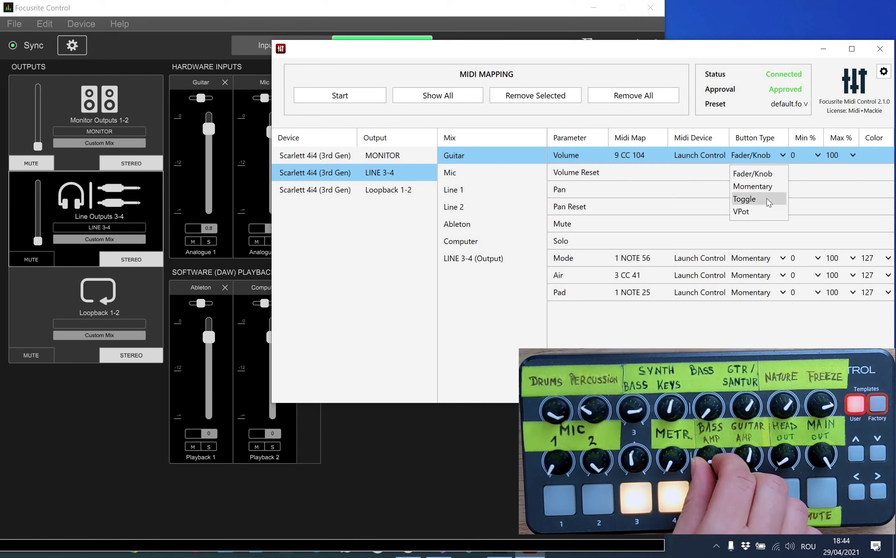
{"action": "left_click", "coordinate": [640, 263]}
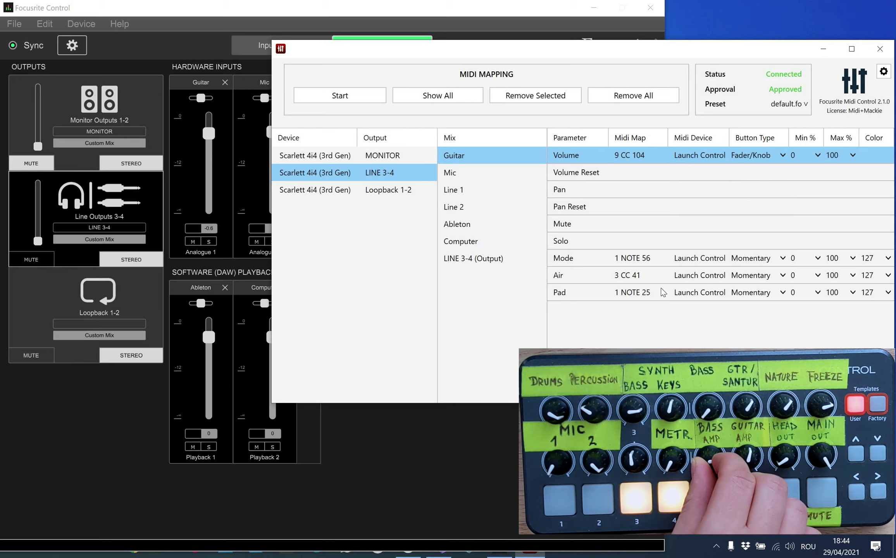
{"action": "left_click", "coordinate": [640, 260]}
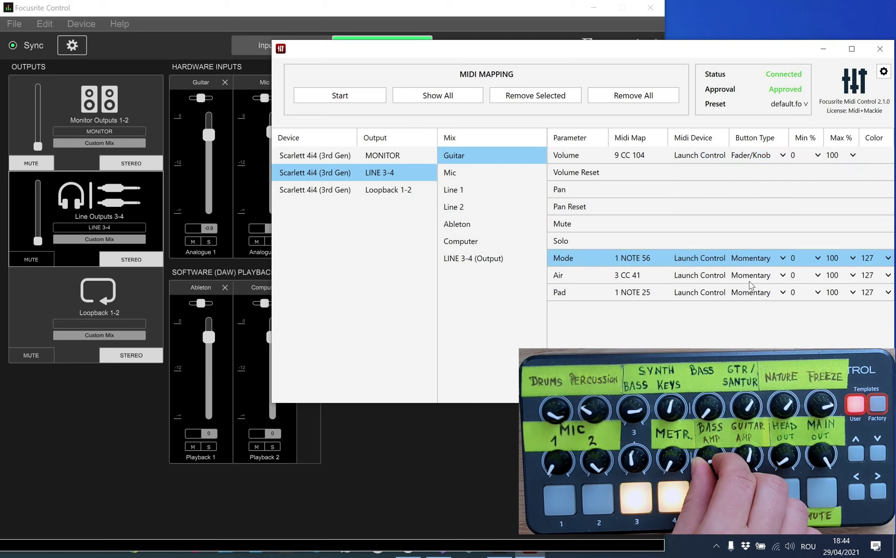
{"action": "left_click", "coordinate": [751, 259]}
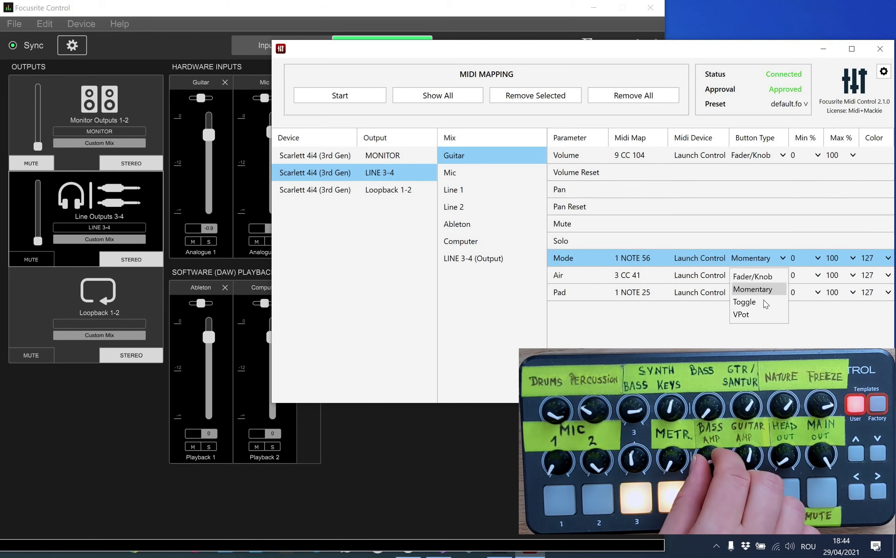
{"action": "left_click", "coordinate": [753, 289]}
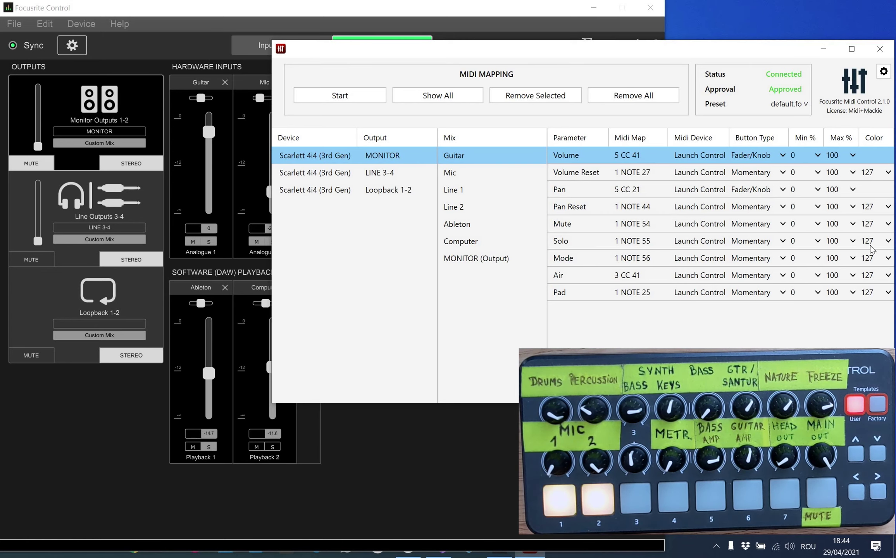
Lower the Guitar Mute mapping's Color value from 127 to 48.
{"action": "left_click", "coordinate": [887, 224]}
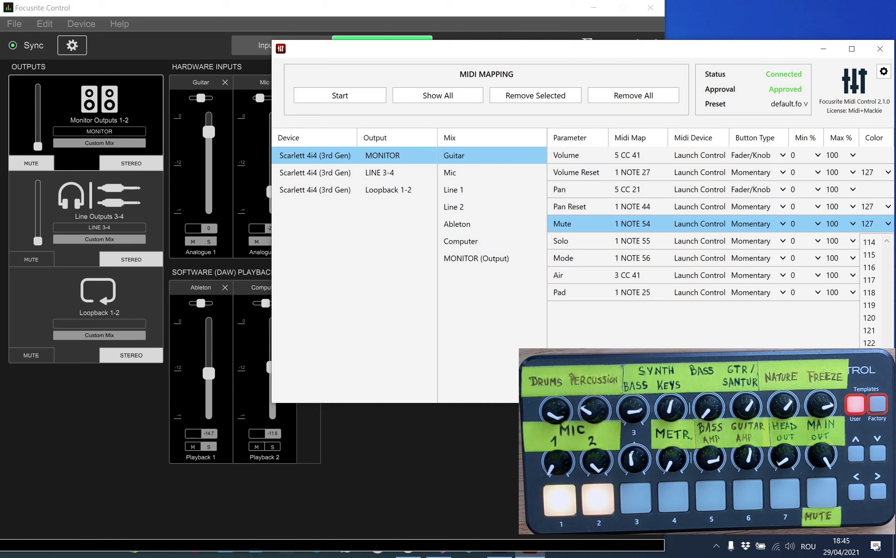
{"action": "key", "text": "Up"}
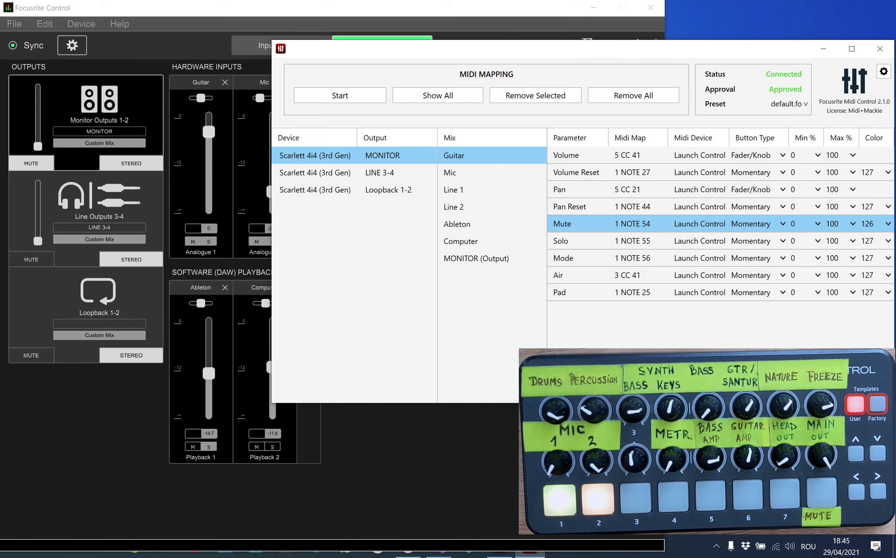
{"action": "key", "text": "Up"}
{"action": "key", "text": "Up"}
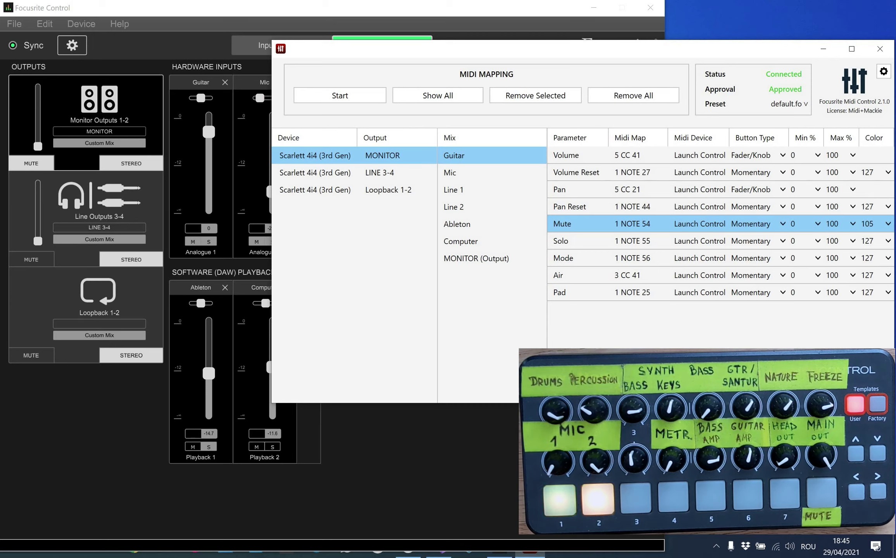
{"action": "key", "text": "Up"}
{"action": "key", "text": "Up"}
{"action": "key", "text": "Up"}
{"action": "key", "text": "Up"}
{"action": "key", "text": "Up"}
{"action": "key", "text": "Up"}
{"action": "key", "text": "Up"}
{"action": "key", "text": "Up"}
{"action": "key", "text": "Up"}
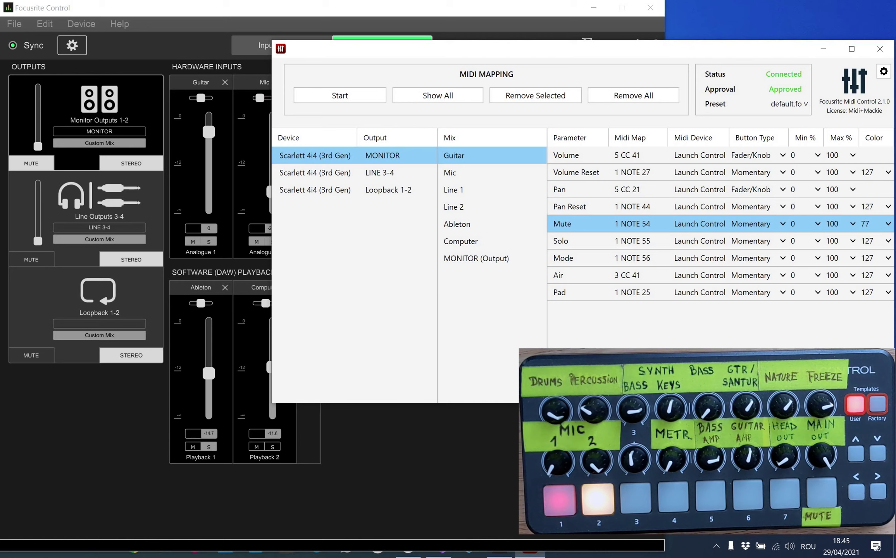
{"action": "key", "text": "Up"}
{"action": "key", "text": "Up"}
{"action": "key", "text": "Up"}
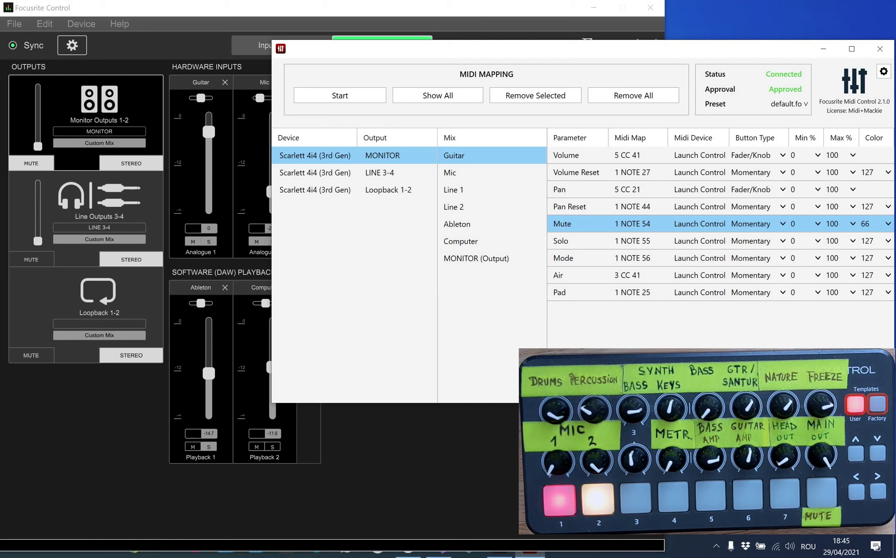
{"action": "key", "text": "Up"}
{"action": "key", "text": "Up"}
{"action": "key", "text": "Up"}
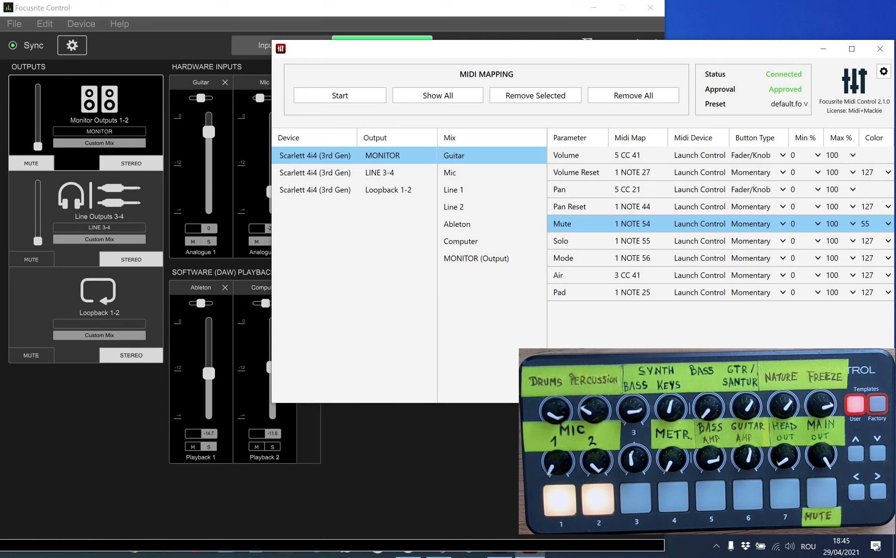
{"action": "key", "text": "Up"}
{"action": "key", "text": "Up"}
{"action": "key", "text": "Up"}
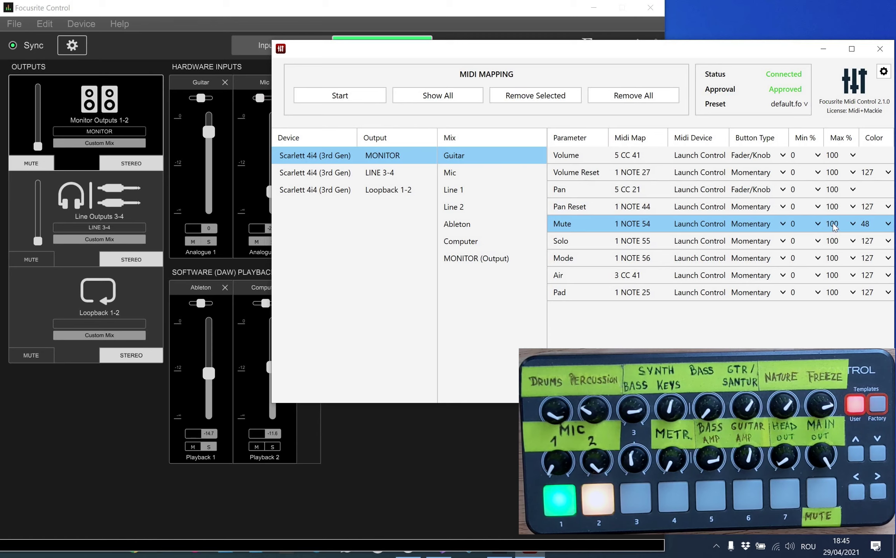
Set the Guitar Volume mapping's Max % to 88, then lower it to 81.
{"action": "left_click", "coordinate": [591, 155]}
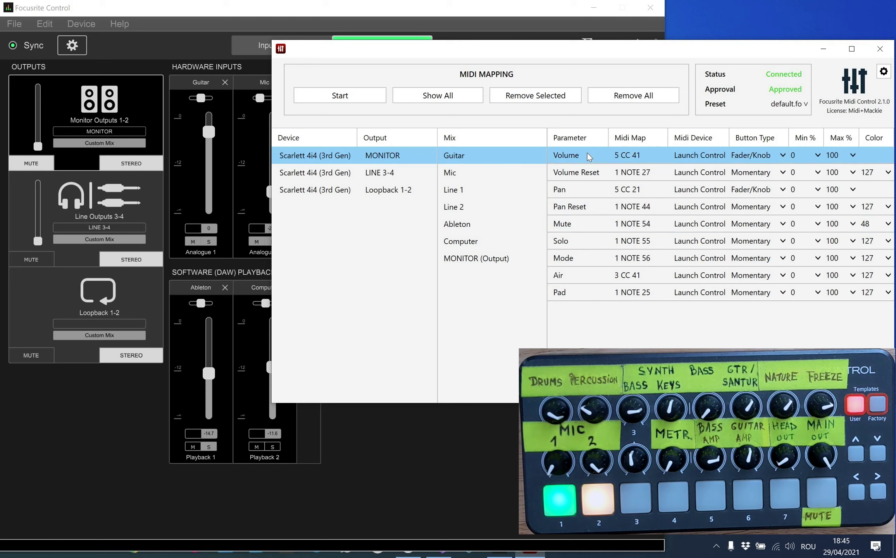
{"action": "left_click", "coordinate": [837, 155]}
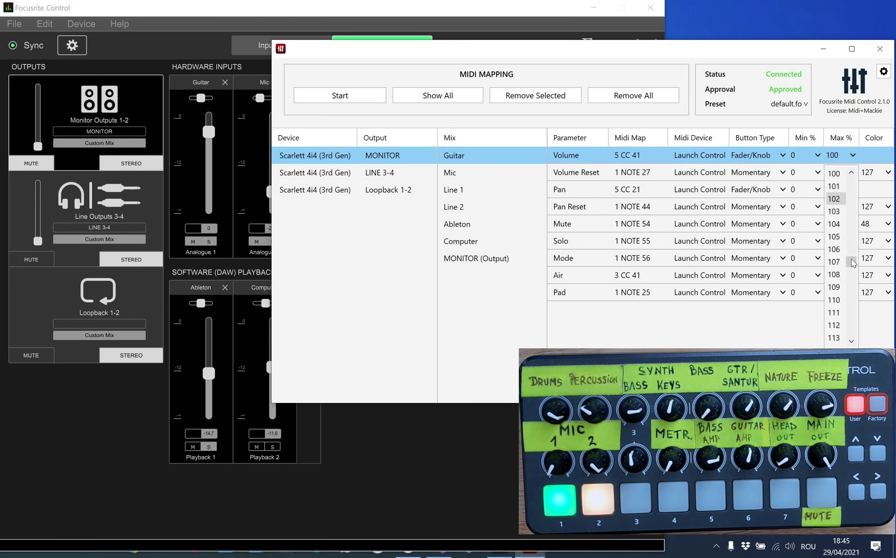
{"action": "left_click_drag", "start_coordinate": [853, 262], "coordinate": [853, 249]}
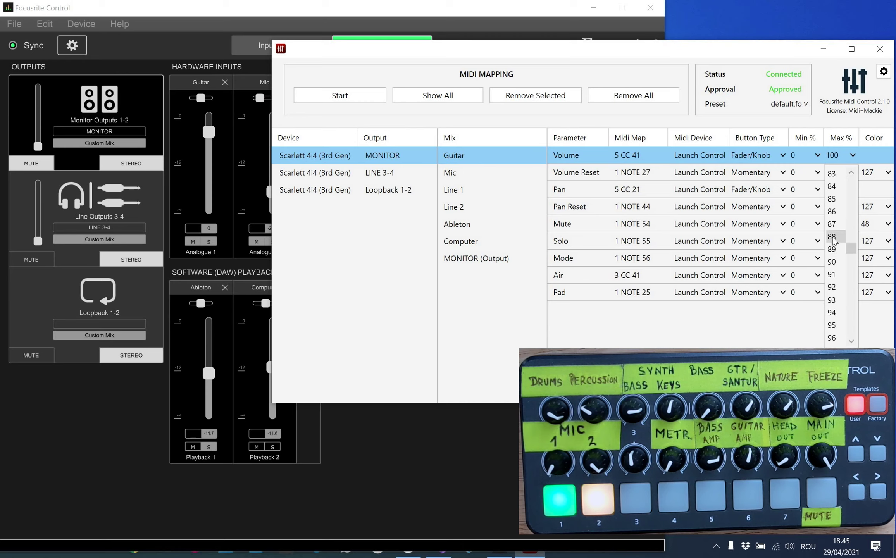
{"action": "left_click", "coordinate": [834, 238]}
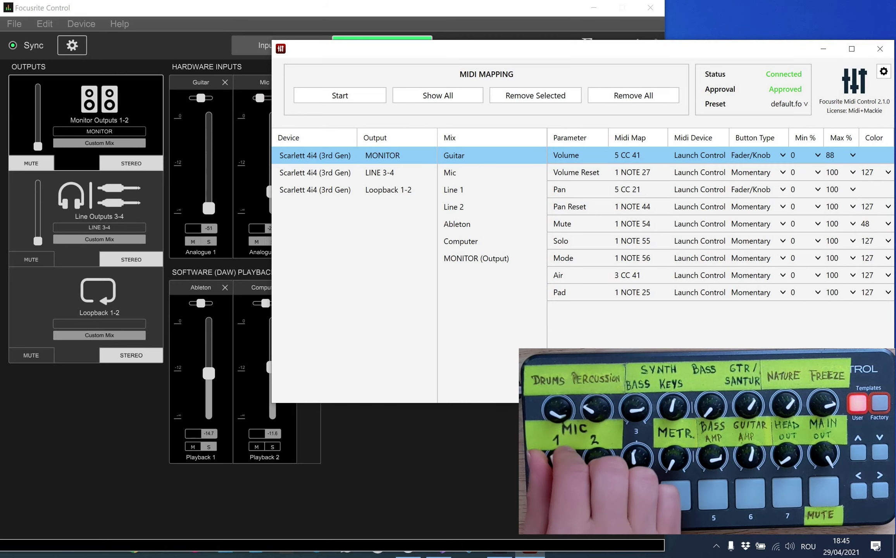
{"action": "left_click", "coordinate": [851, 156]}
{"action": "scroll", "coordinate": [837, 210], "scroll_direction": "up", "scroll_amount": 4}
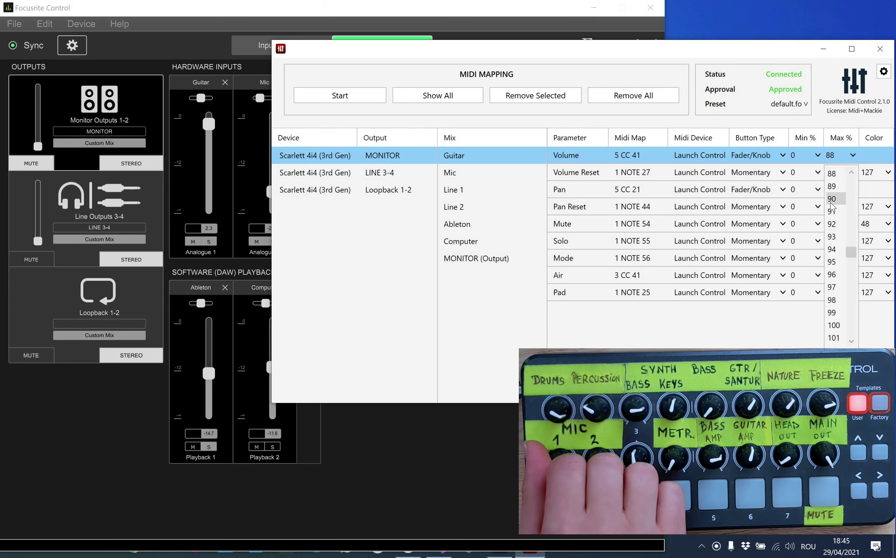
{"action": "left_click", "coordinate": [833, 237]}
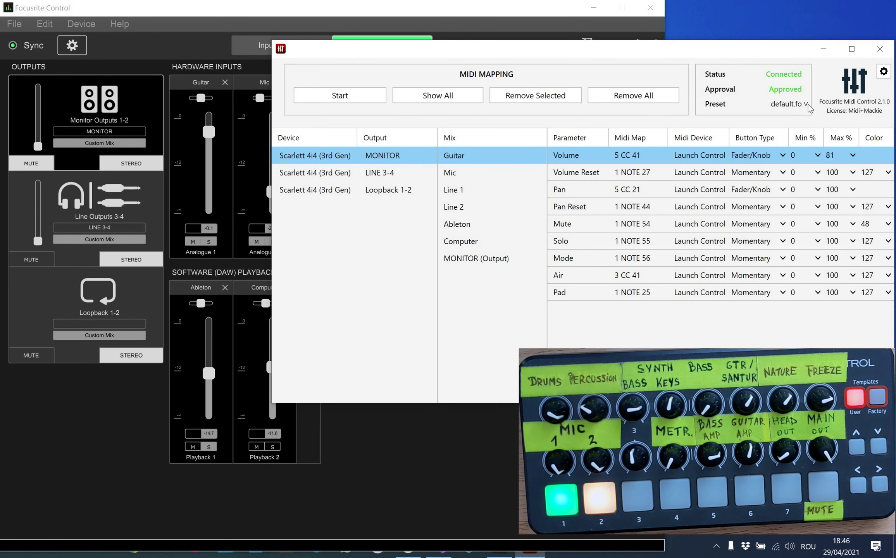
Save the current mapping as a new preset file.
{"action": "left_click", "coordinate": [808, 105]}
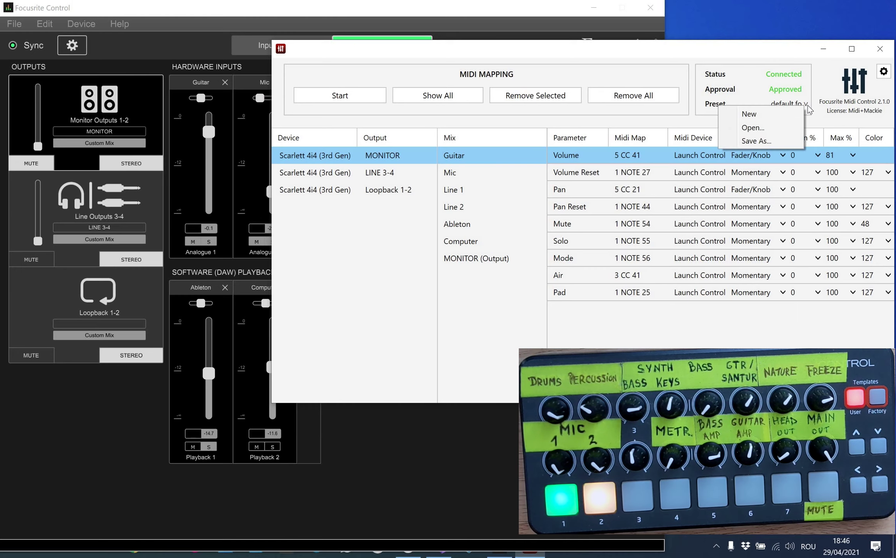
{"action": "left_click", "coordinate": [757, 141]}
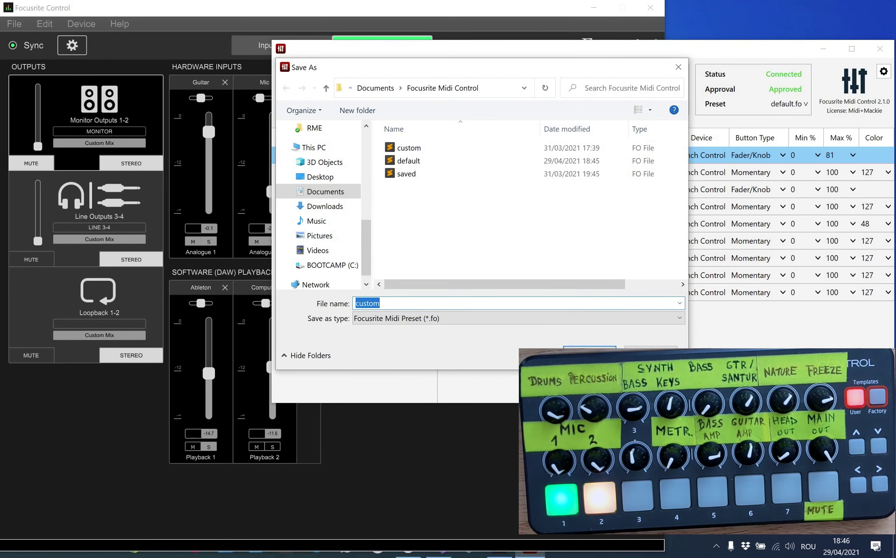
{"action": "type", "text": "tutoti"}
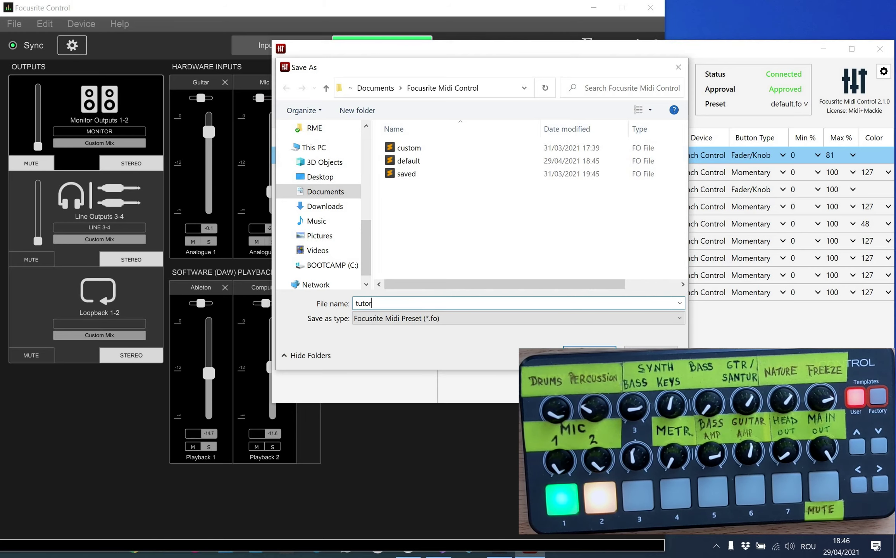
{"action": "type", "text": "al"}
{"action": "key", "text": "Return"}
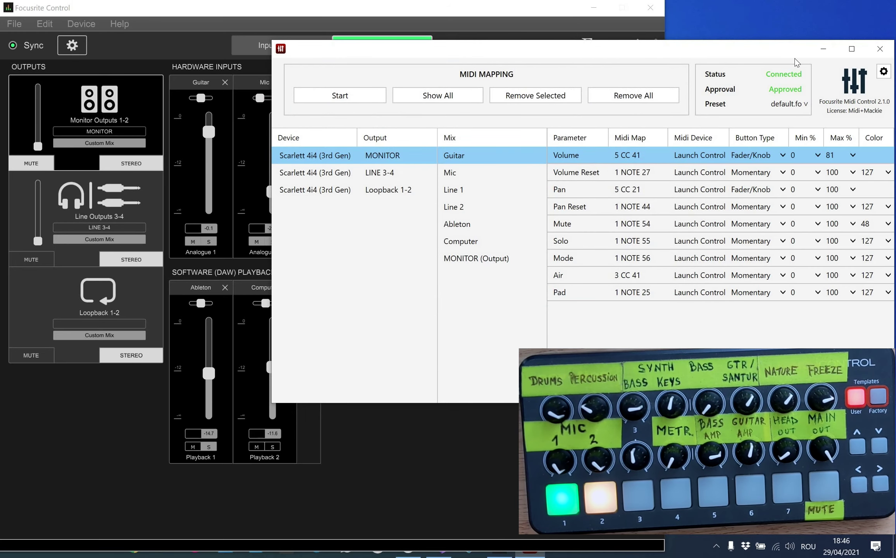
Open the default and saved presets in turn, finishing with the tutorial preset.
{"action": "left_click", "coordinate": [806, 104]}
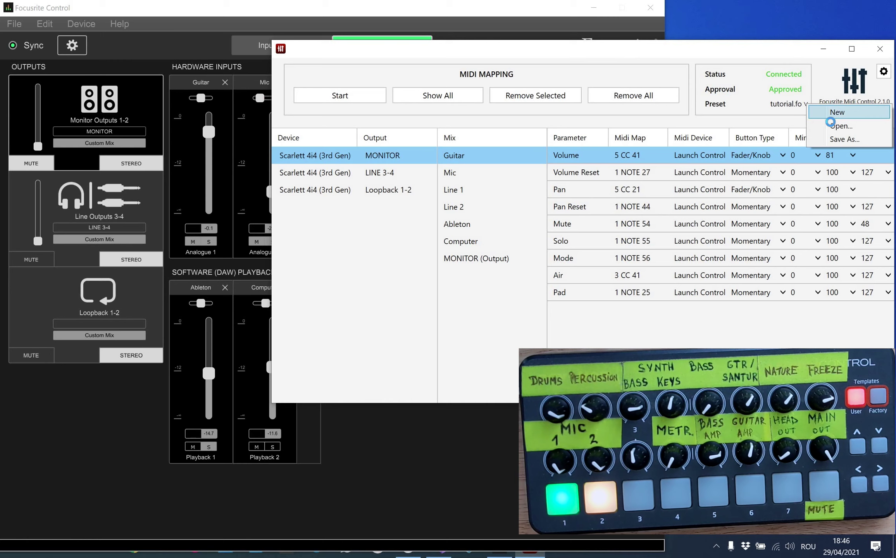
{"action": "left_click", "coordinate": [841, 126]}
{"action": "double_click", "coordinate": [408, 161]}
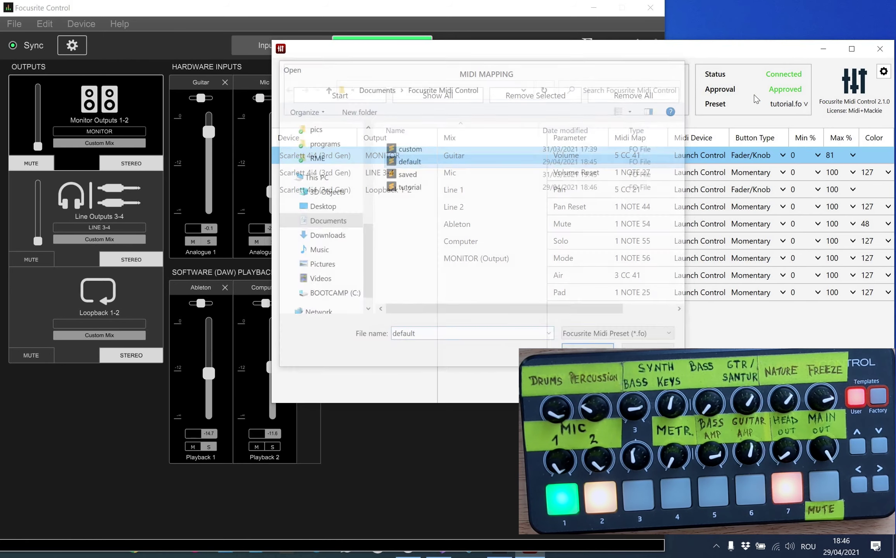
{"action": "left_click", "coordinate": [806, 104]}
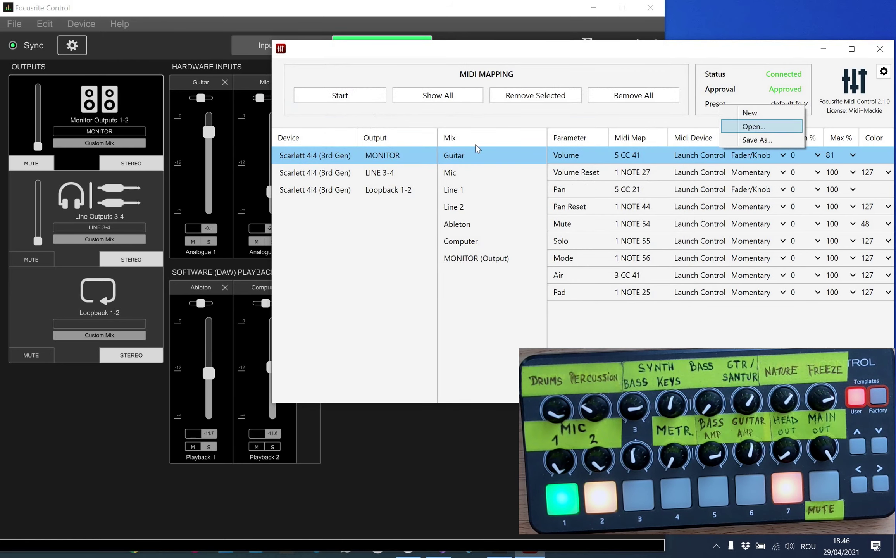
{"action": "left_click", "coordinate": [755, 126]}
{"action": "double_click", "coordinate": [409, 175]}
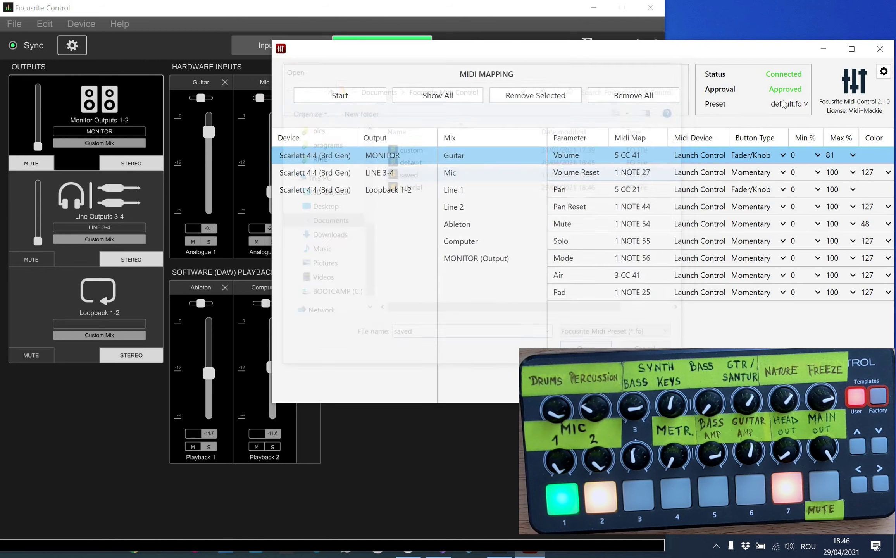
{"action": "left_click", "coordinate": [806, 104]}
{"action": "left_click", "coordinate": [752, 125]}
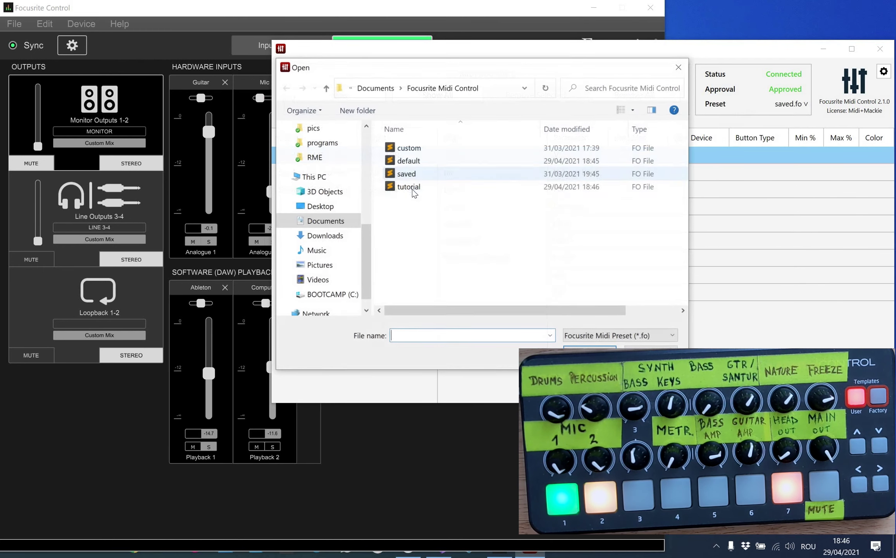
{"action": "double_click", "coordinate": [408, 189]}
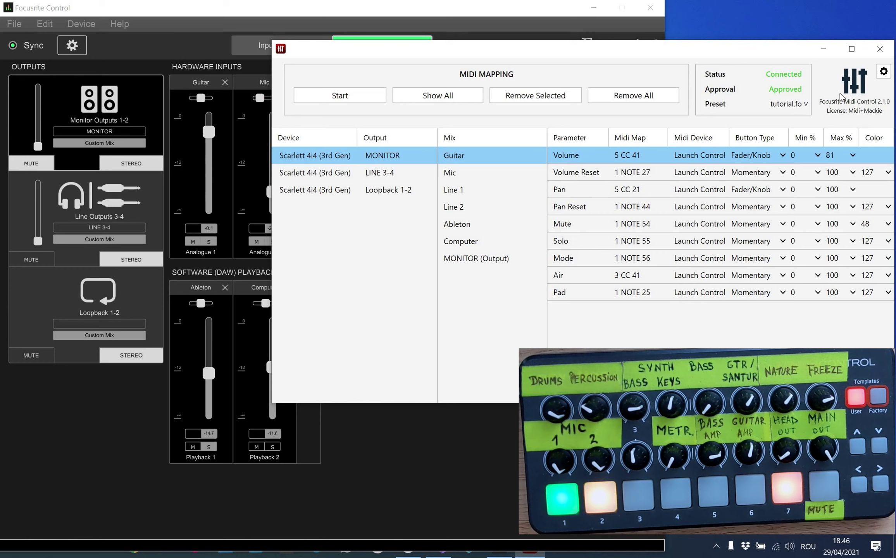
Open and reposition the preferences, leaving Startup Preset at Last Opened.
{"action": "left_click", "coordinate": [884, 71]}
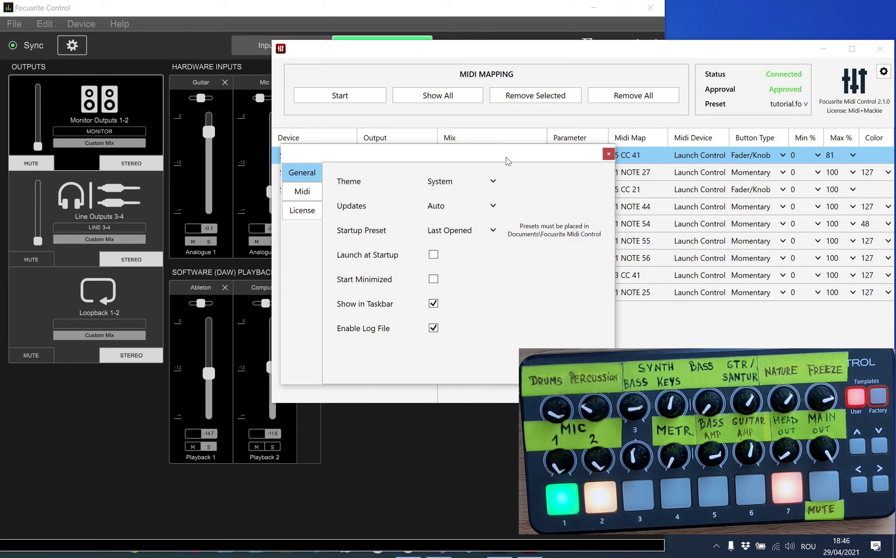
{"action": "left_click_drag", "start_coordinate": [546, 157], "coordinate": [705, 76]}
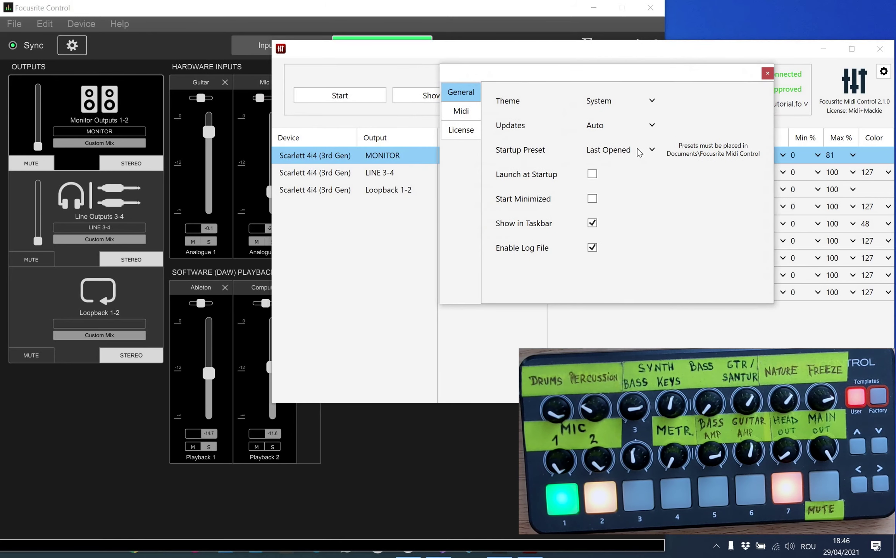
{"action": "left_click", "coordinate": [638, 153]}
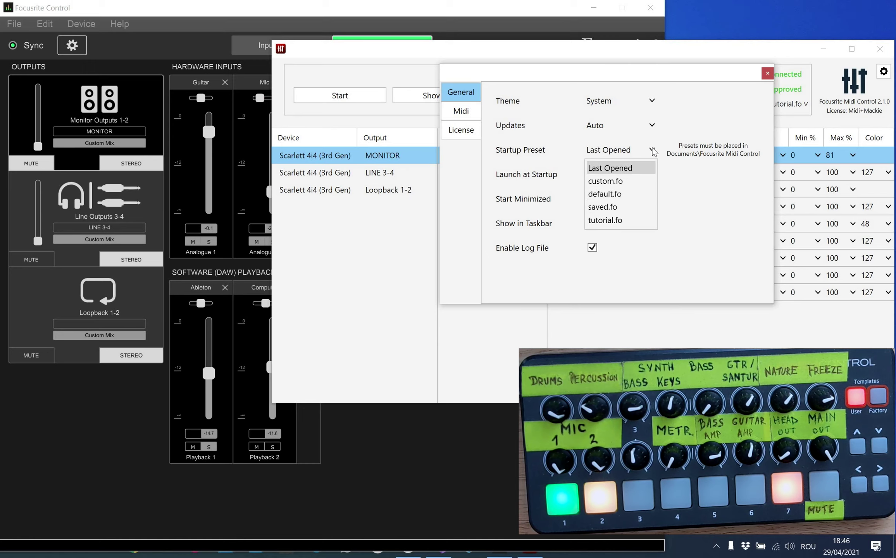
{"action": "left_click", "coordinate": [689, 149]}
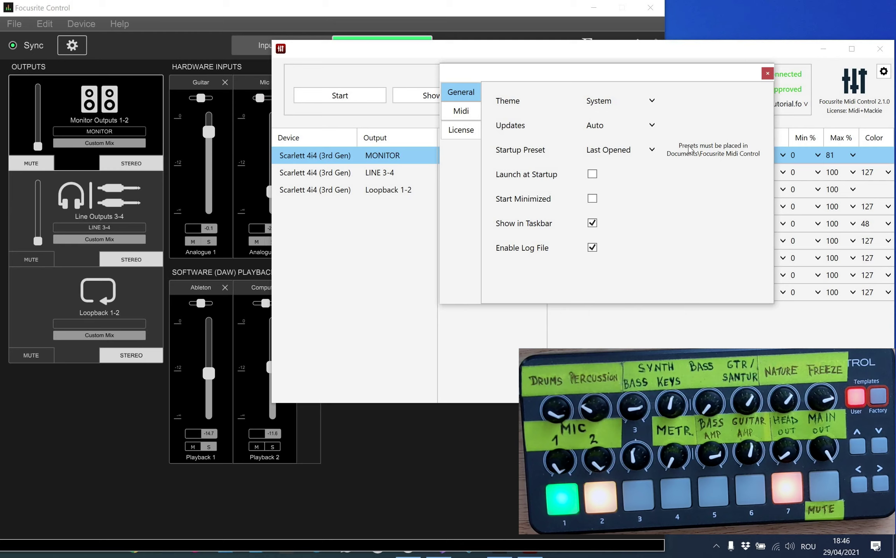
On the Midi tab, review the output port and mode choices for Launch Control and TouchOSC Bridge.
{"action": "left_click", "coordinate": [480, 110]}
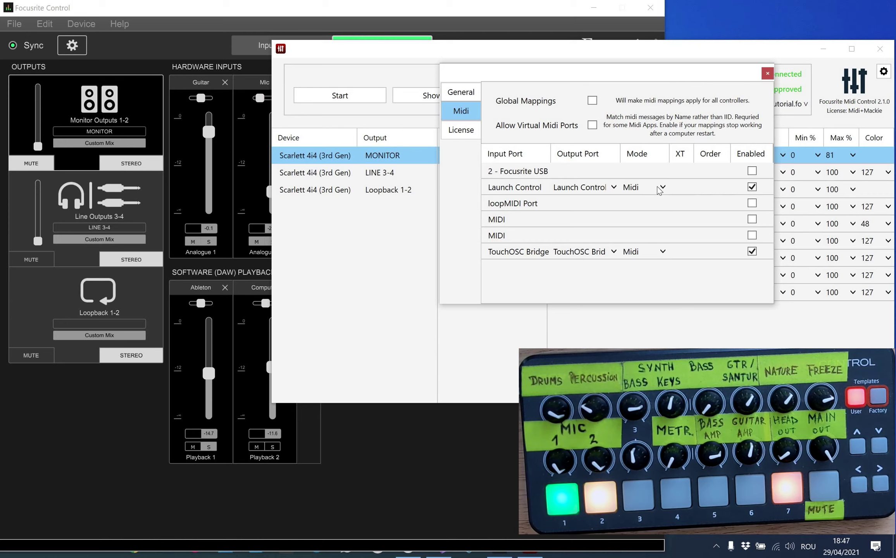
{"action": "left_click", "coordinate": [612, 188]}
{"action": "left_click", "coordinate": [585, 218]}
{"action": "left_click", "coordinate": [614, 252]}
{"action": "left_click", "coordinate": [652, 188]}
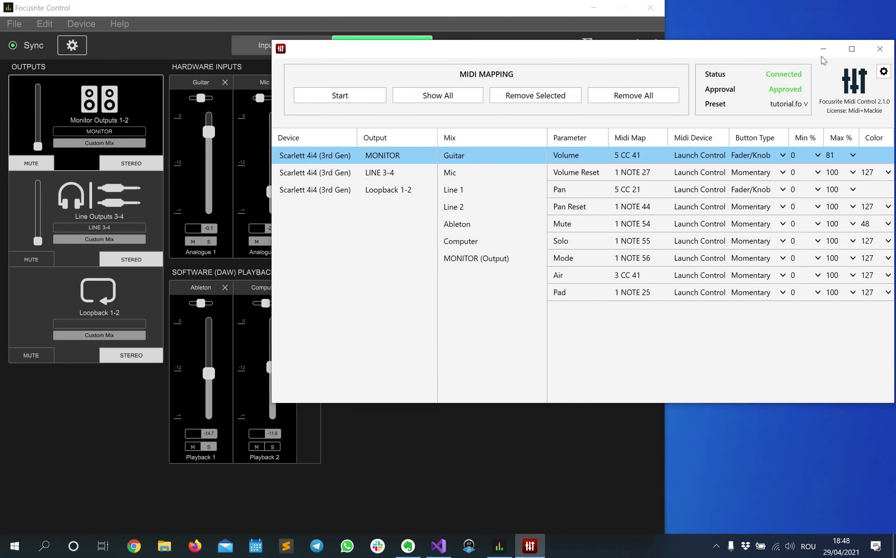
Minimize Focusrite Midi Control, restore it from the system tray, and open its tray menu.
{"action": "left_click", "coordinate": [824, 49]}
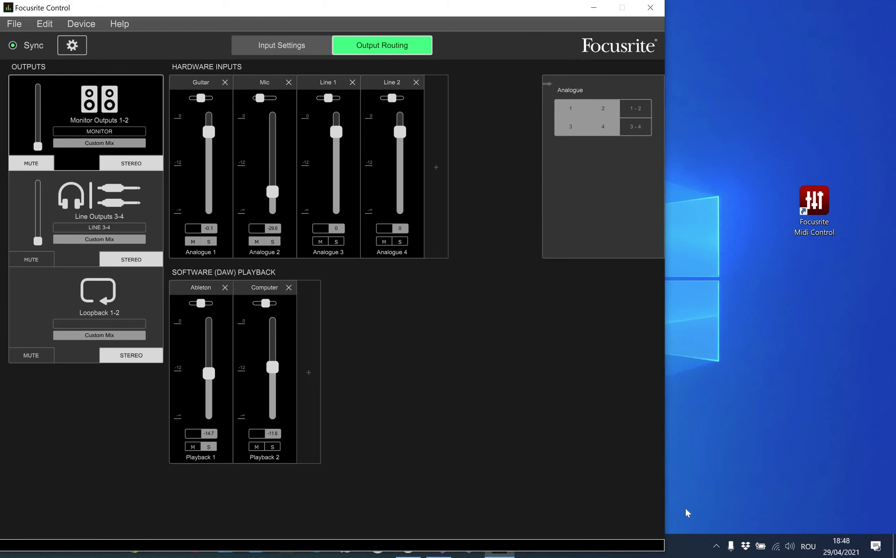
{"action": "left_click", "coordinate": [717, 546]}
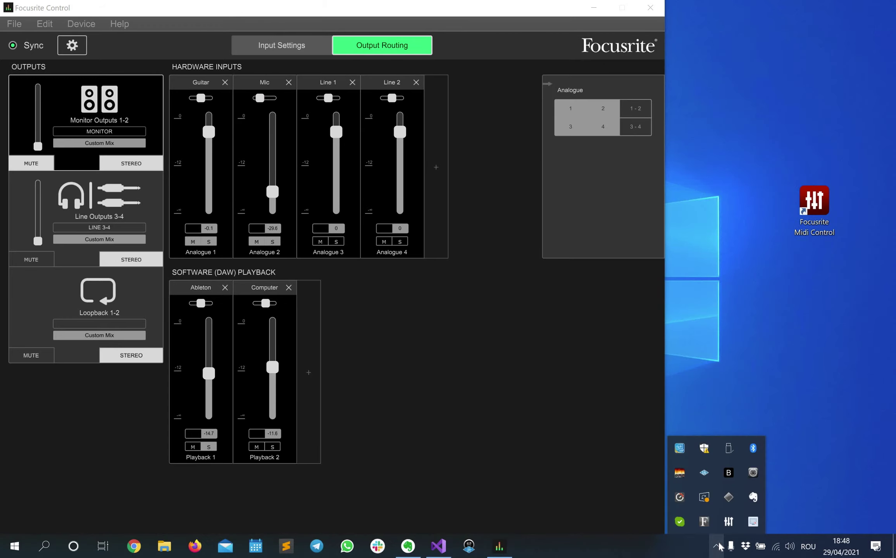
{"action": "left_click", "coordinate": [729, 522]}
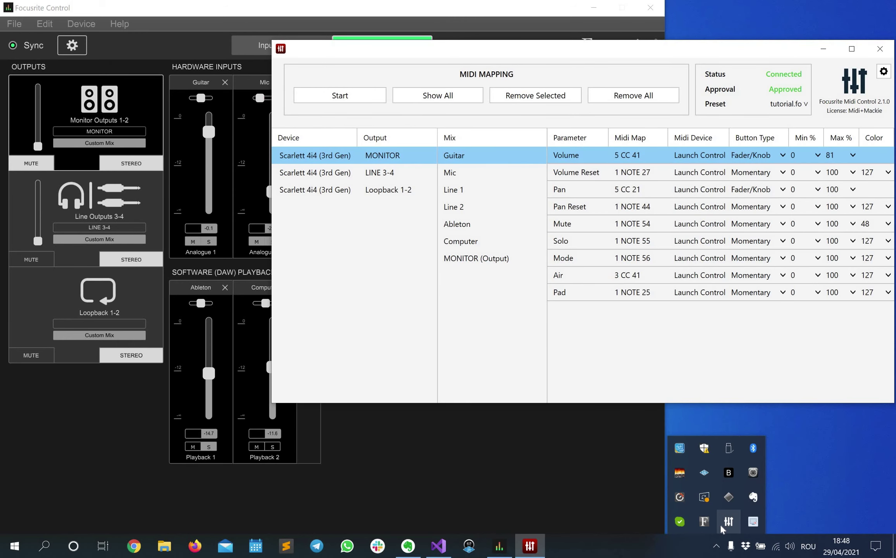
{"action": "right_click", "coordinate": [728, 521]}
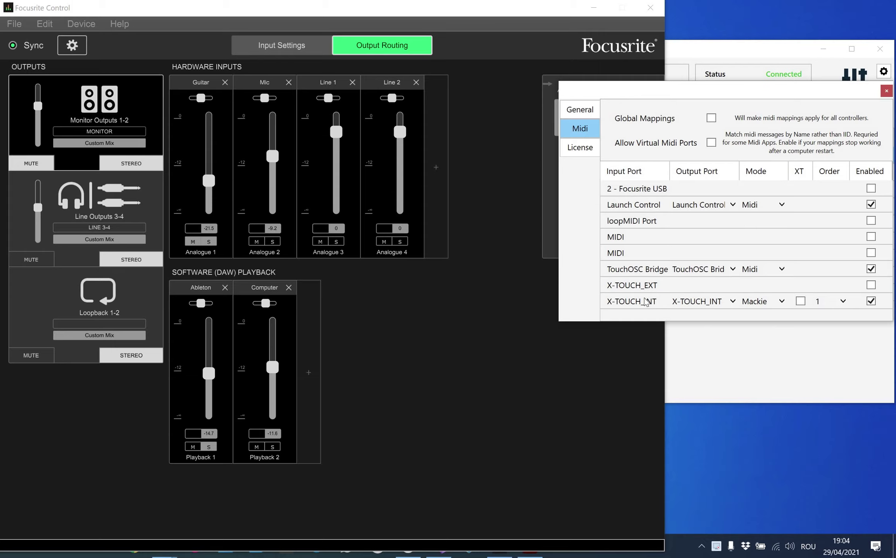
Keep X-TOUCH_INT on Mackie, enable X-TOUCH_EXT in Mackie mode, and close preferences.
{"action": "left_click", "coordinate": [777, 303]}
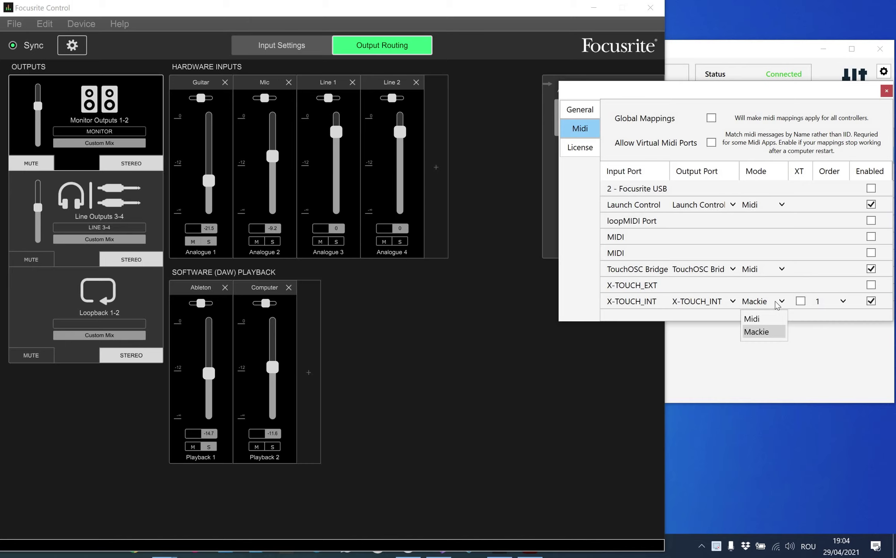
{"action": "left_click", "coordinate": [826, 325]}
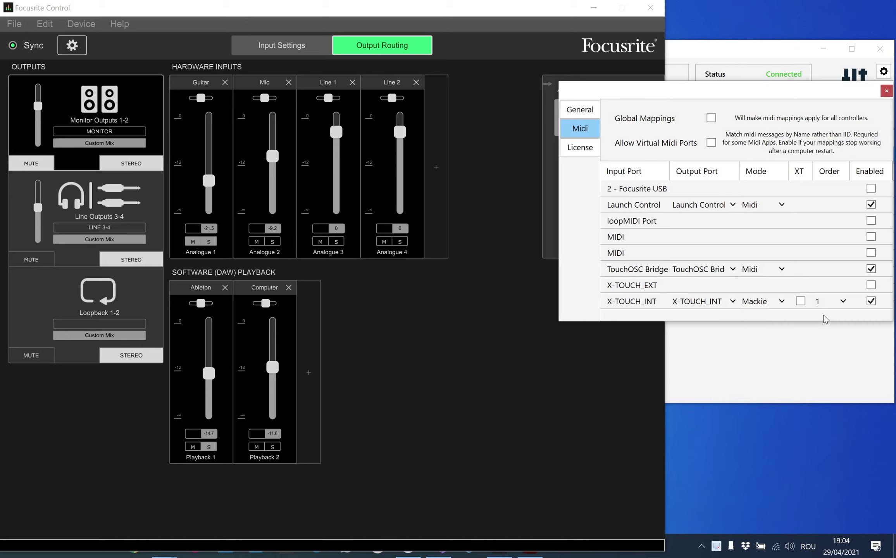
{"action": "left_click", "coordinate": [870, 285]}
{"action": "left_click", "coordinate": [764, 301]}
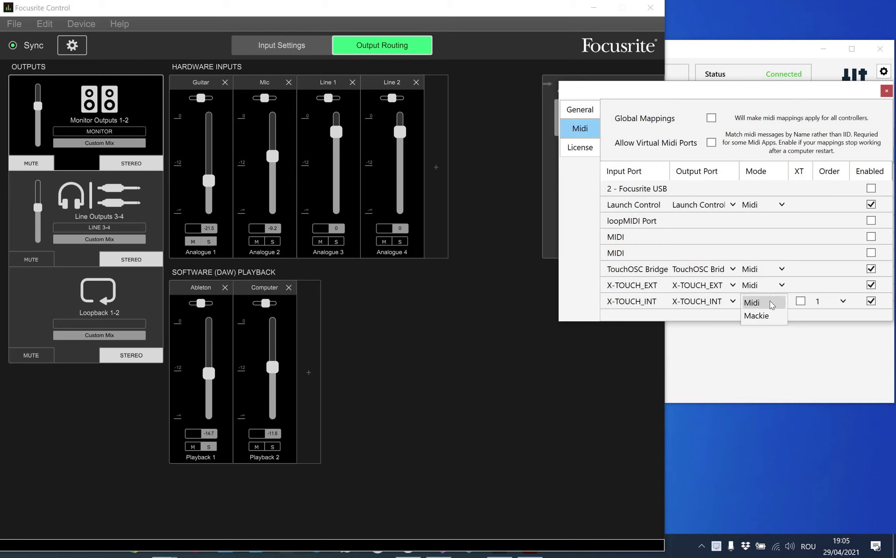
{"action": "left_click", "coordinate": [763, 316]}
{"action": "left_click", "coordinate": [763, 285]}
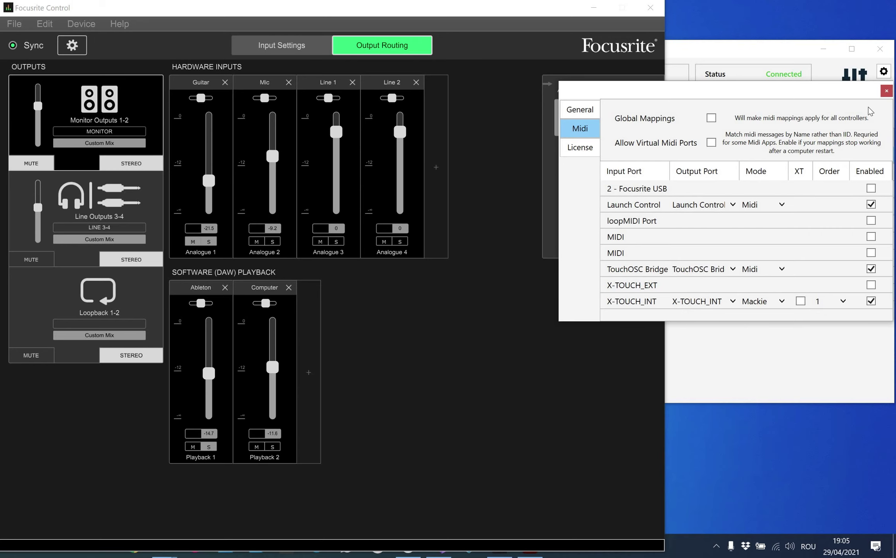
{"action": "left_click", "coordinate": [887, 92]}
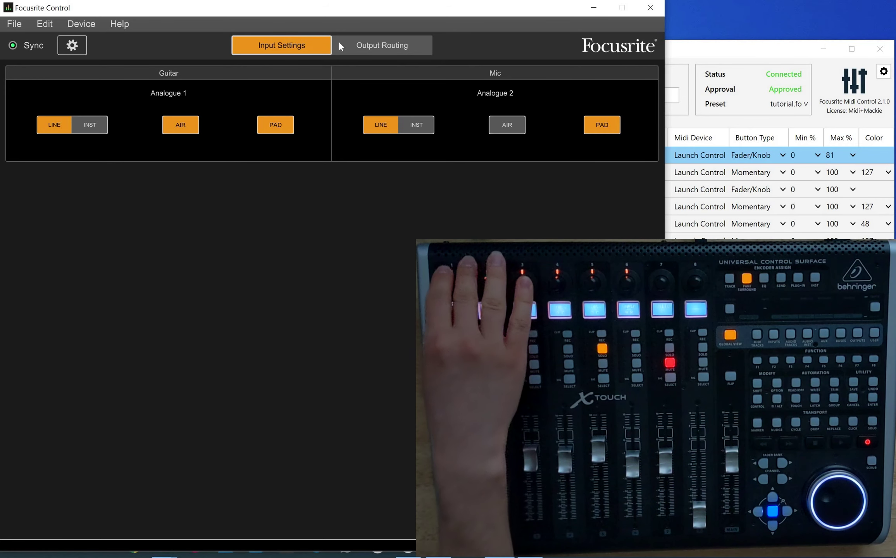
Switch Focusrite Control to the Output Routing mixer view.
{"action": "left_click", "coordinate": [367, 34]}
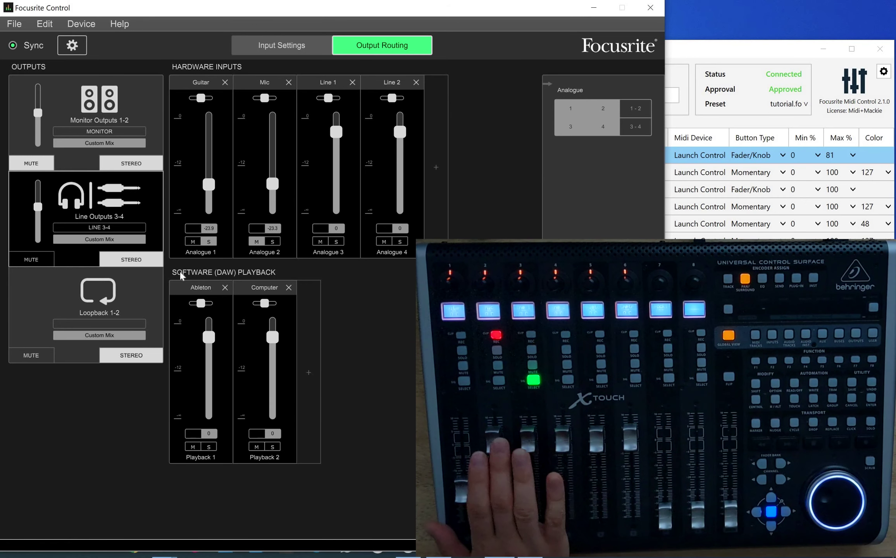
Select the Monitor Outputs 1-2 mix, then unmute and solo Analogue 1.
{"action": "left_click", "coordinate": [120, 280]}
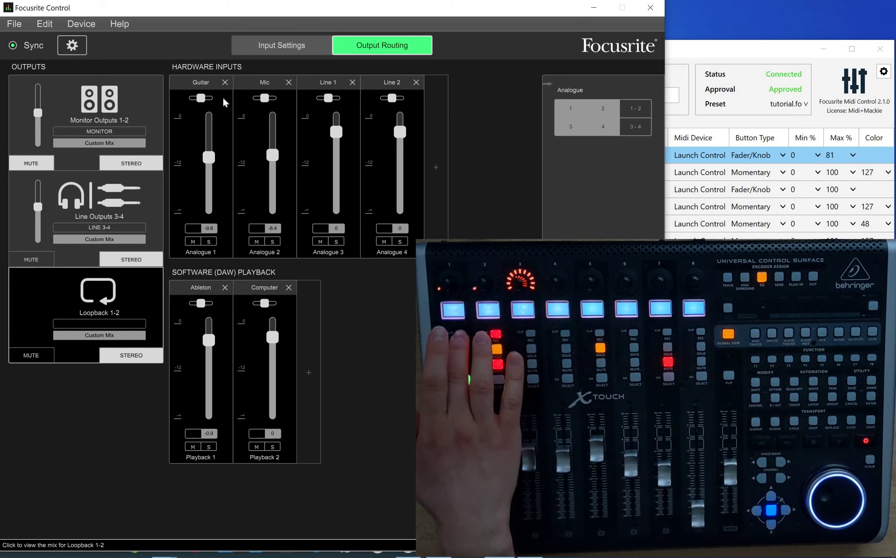
{"action": "left_click", "coordinate": [260, 52]}
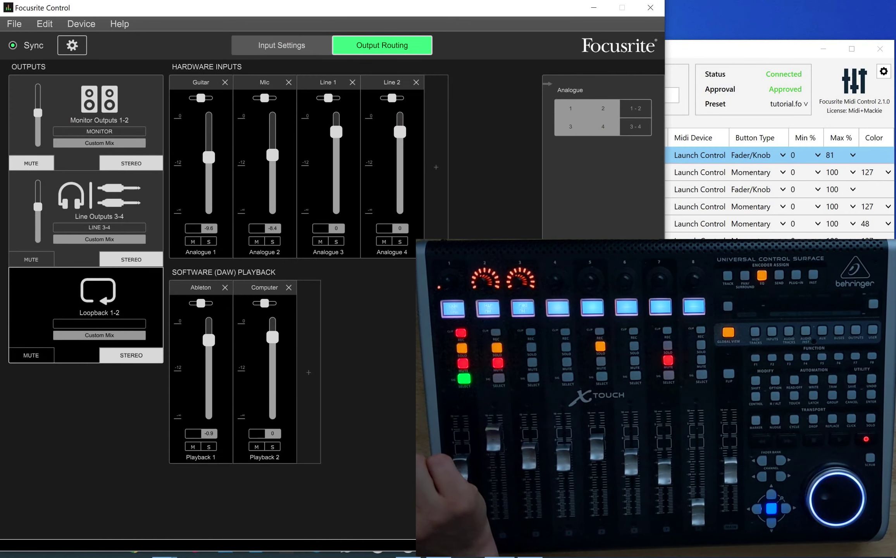
{"action": "left_click", "coordinate": [129, 93]}
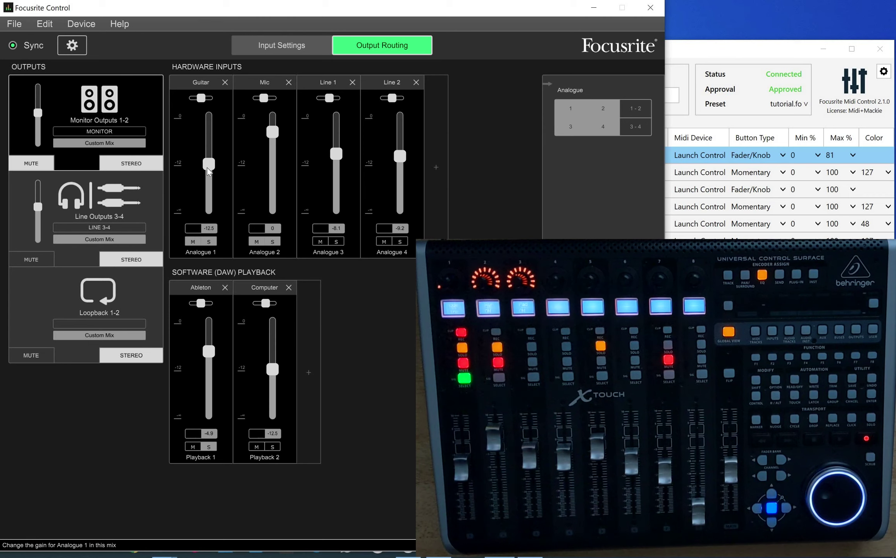
{"action": "left_click", "coordinate": [197, 244]}
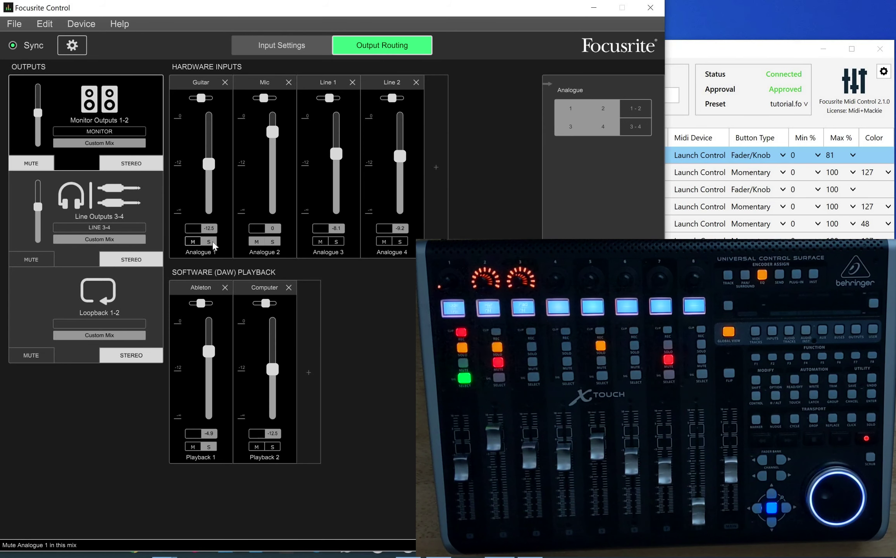
{"action": "left_click", "coordinate": [208, 242]}
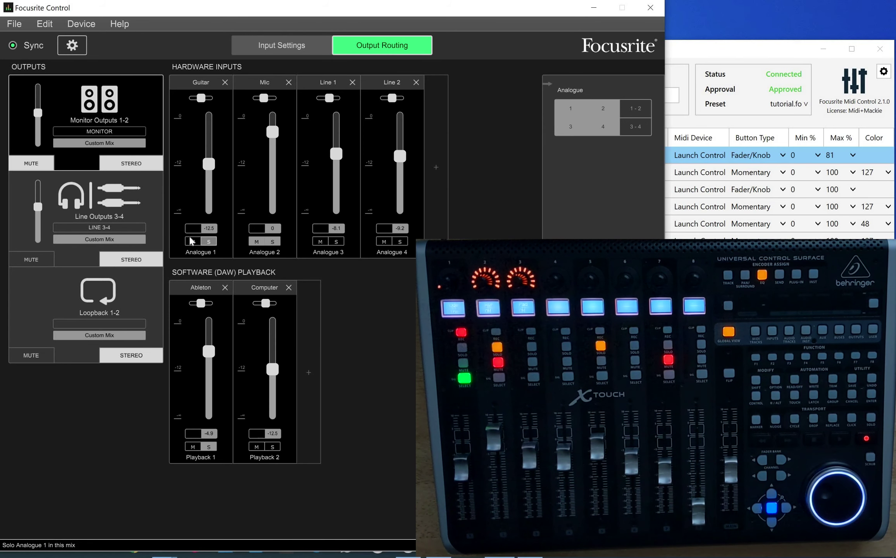
Raise Guitar, lower Line 1 to -30.5 and Mic, and pan Line 2 slightly left.
{"action": "mouse_move", "coordinate": [208, 164]}
{"action": "left_mouse_down"}
{"action": "mouse_move", "coordinate": [216, 109]}
{"action": "mouse_move", "coordinate": [209, 139]}
{"action": "left_mouse_up"}
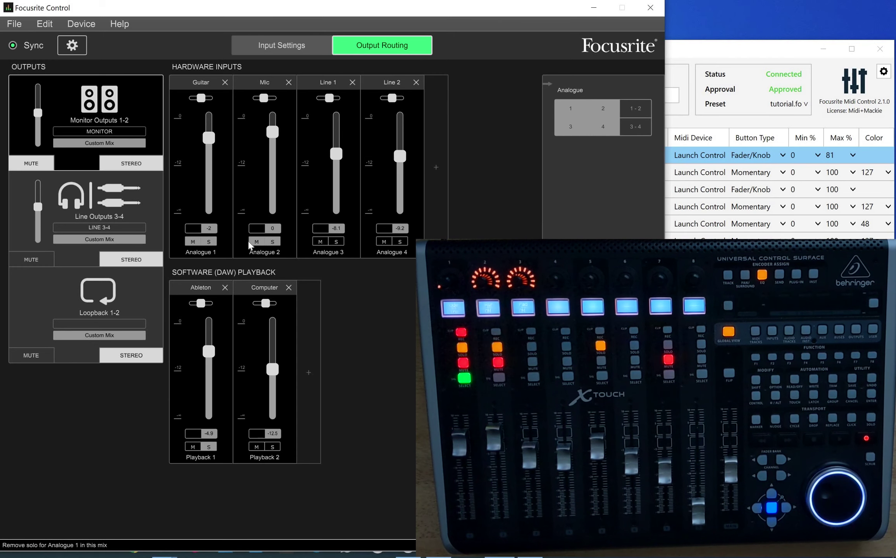
{"action": "left_click", "coordinate": [29, 163]}
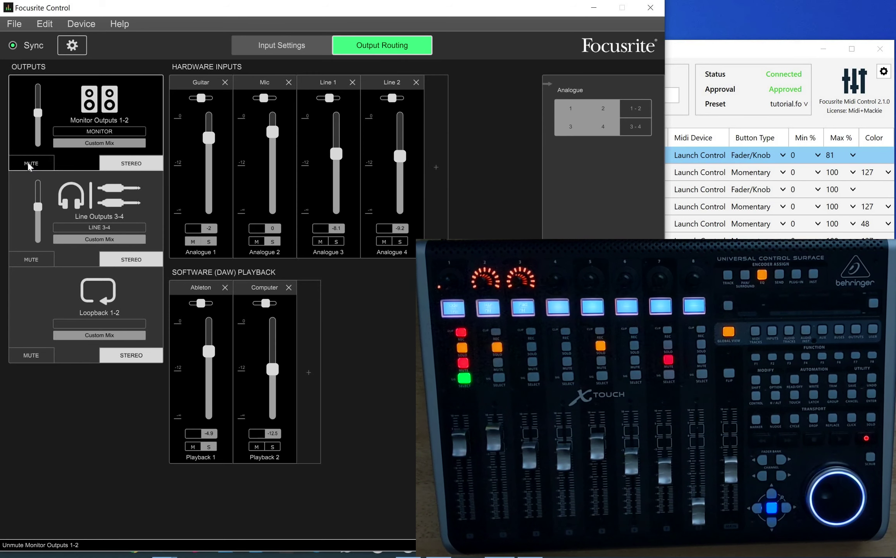
{"action": "left_click", "coordinate": [29, 162]}
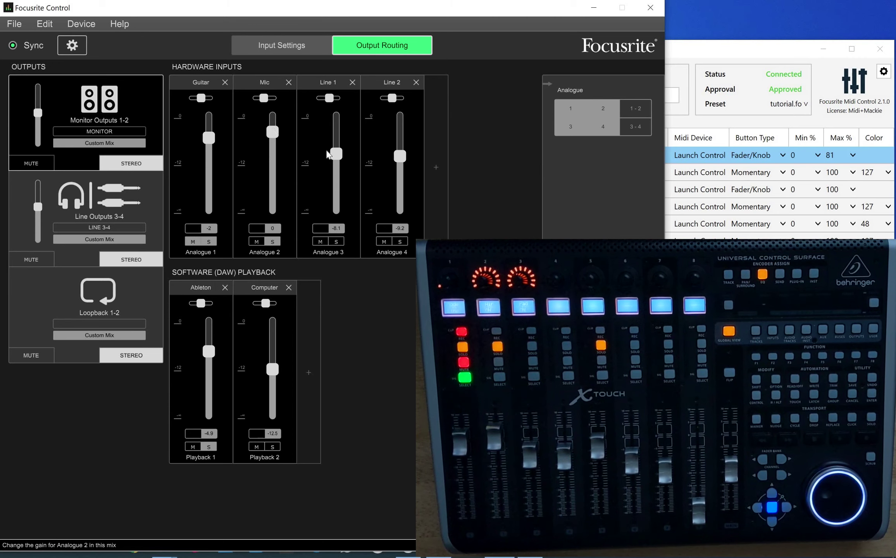
{"action": "left_click_drag", "start_coordinate": [335, 154], "coordinate": [335, 193]}
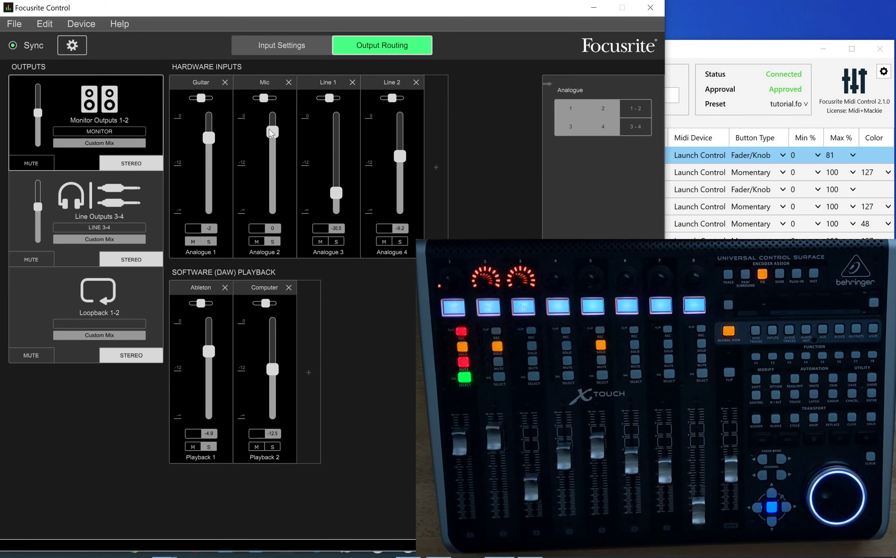
{"action": "left_click_drag", "start_coordinate": [270, 131], "coordinate": [270, 170]}
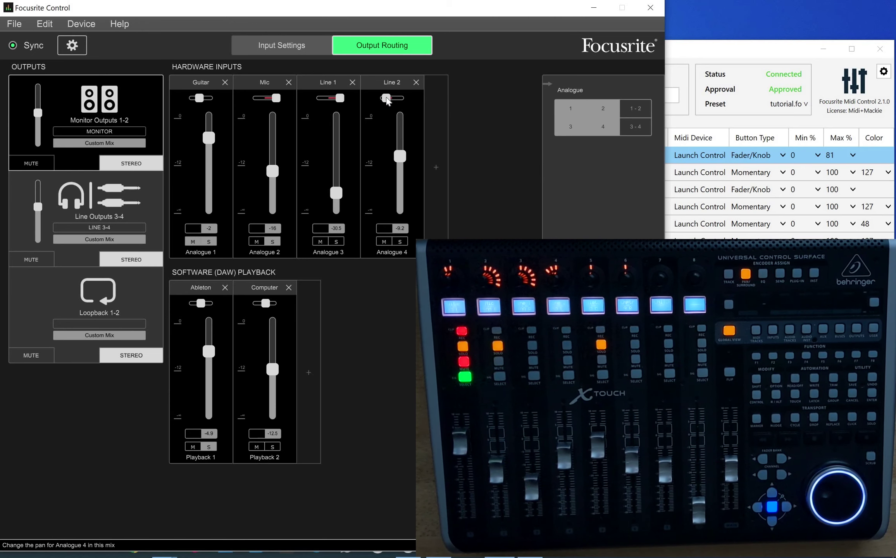
{"action": "left_click_drag", "start_coordinate": [391, 97], "coordinate": [387, 98]}
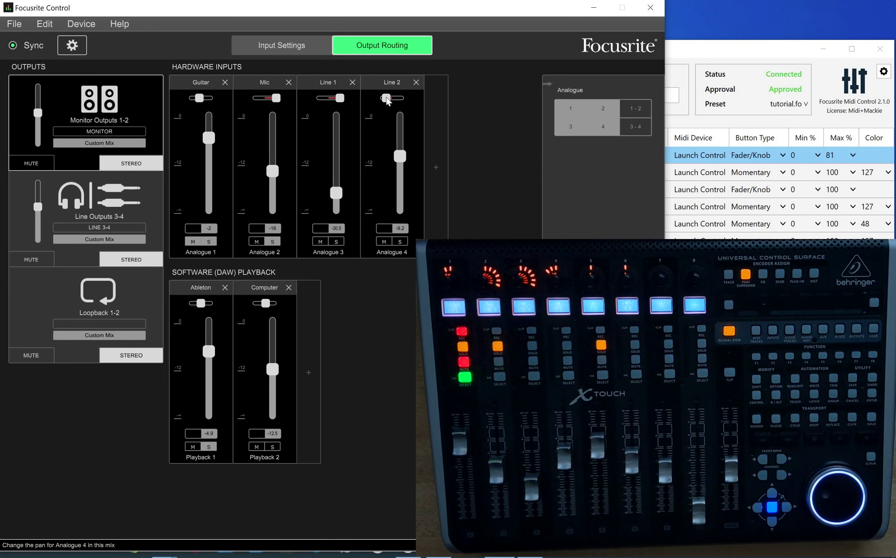